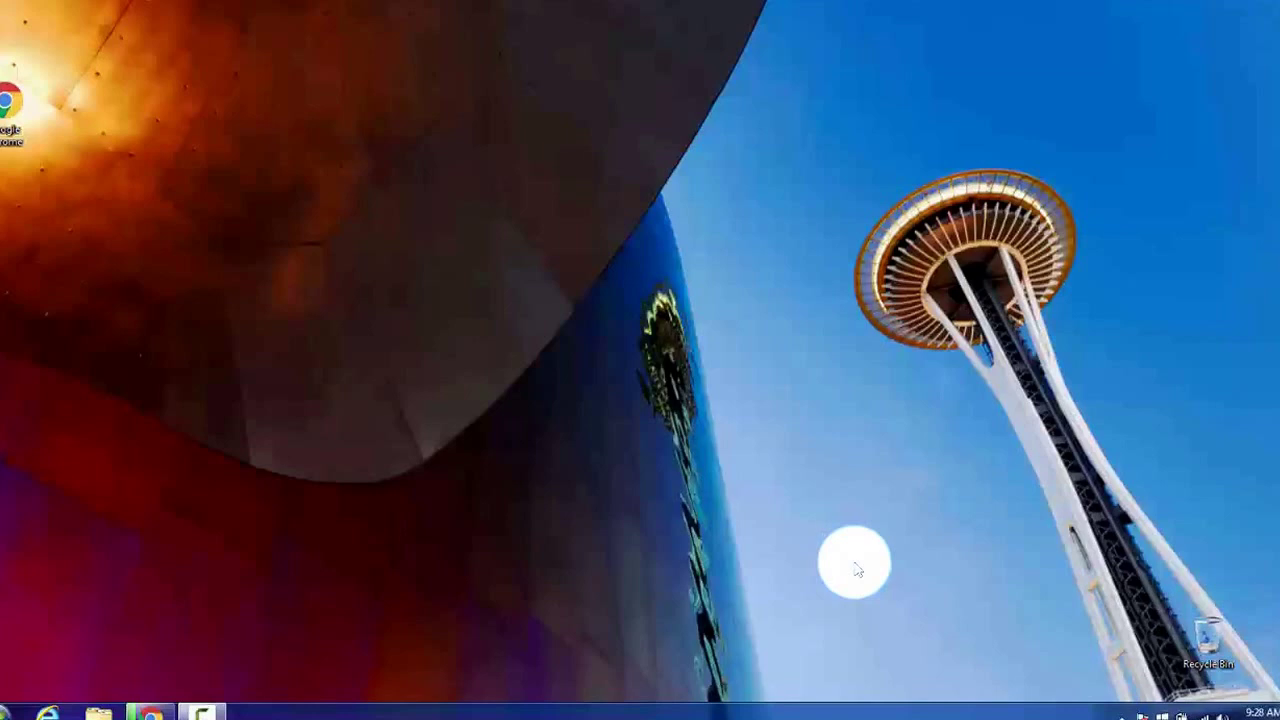
Open Chrome and load the techno360.in website
{"action": "left_click", "coordinate": [170, 708]}
{"action": "type", "text": "t"}
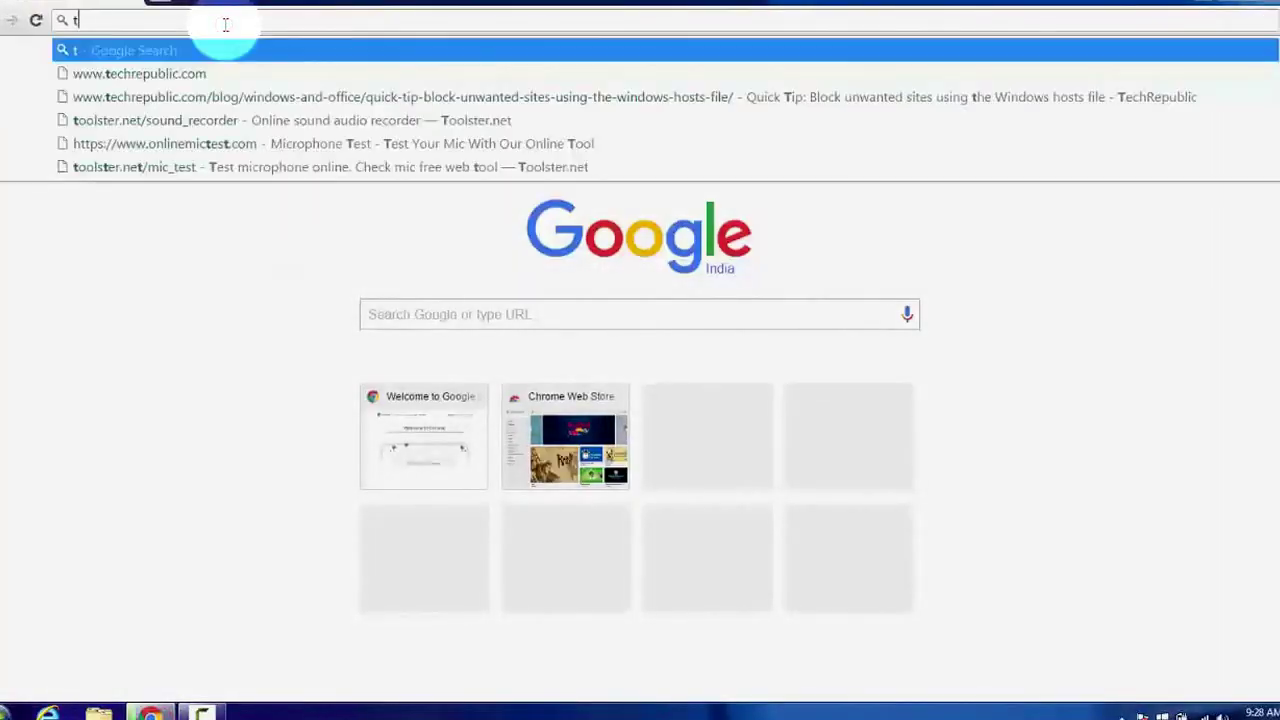
{"action": "type", "text": "echn"}
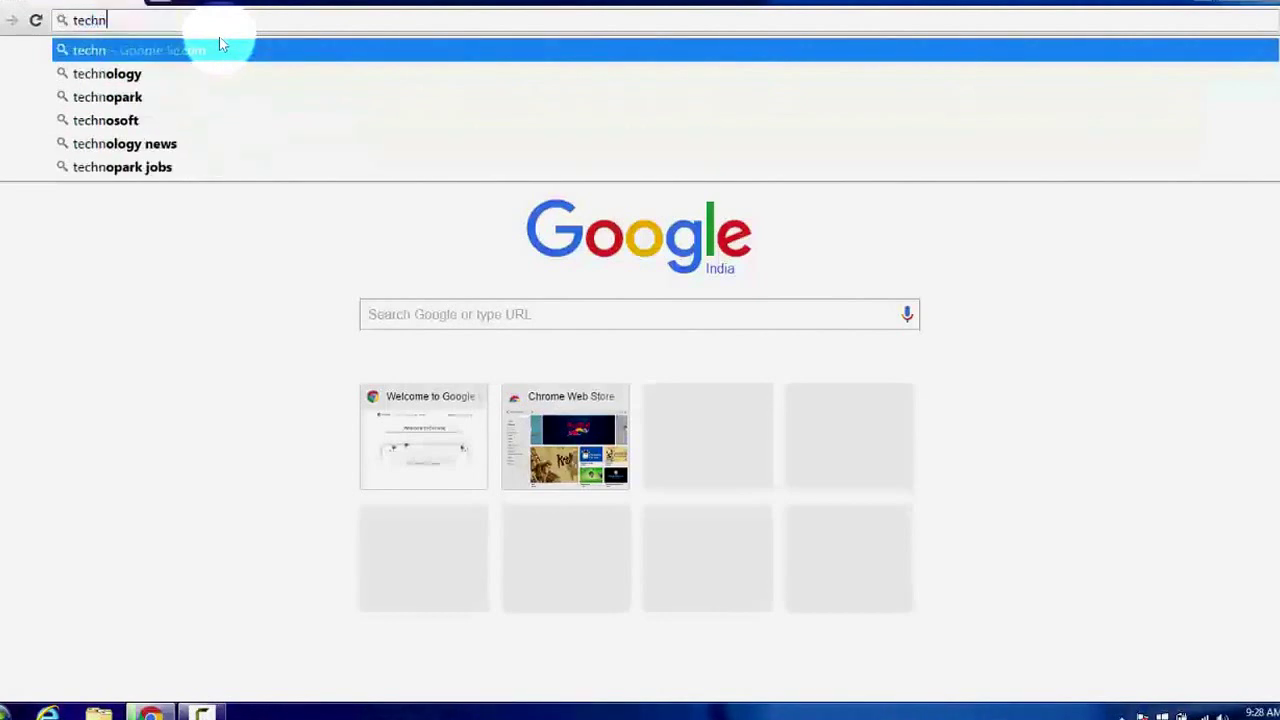
{"action": "type", "text": "o360"}
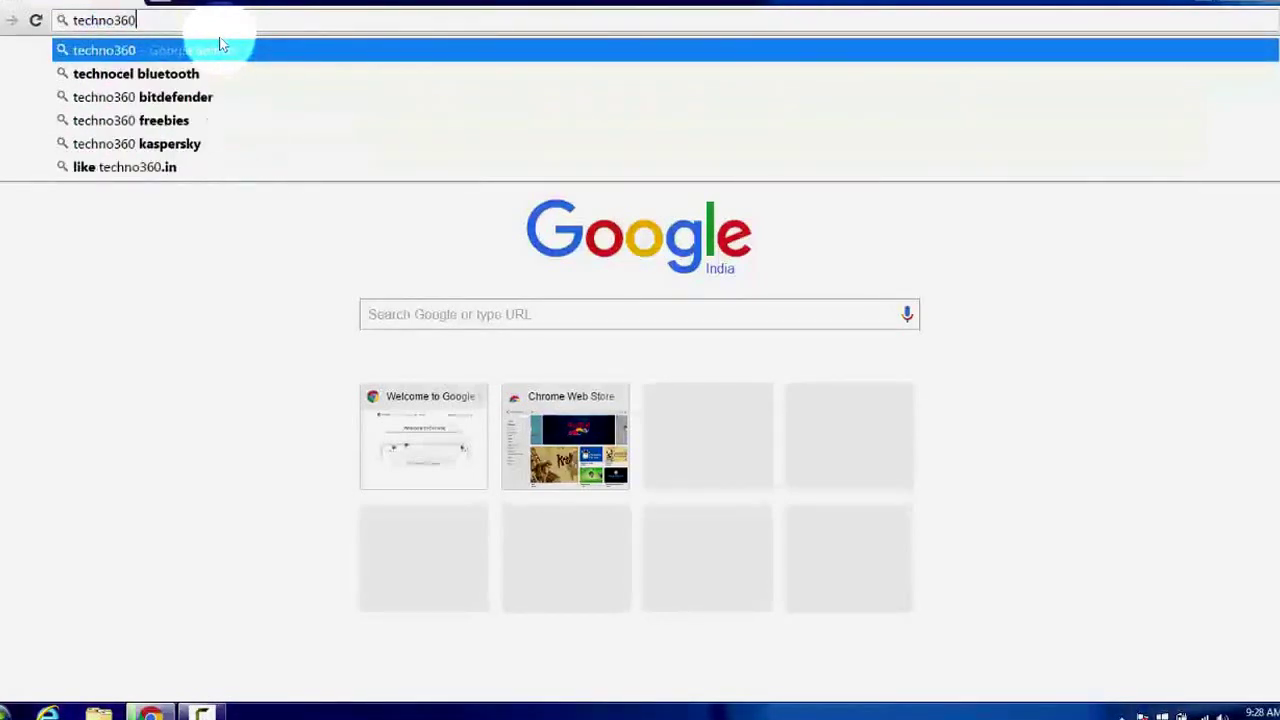
{"action": "type", "text": ".in"}
{"action": "key", "text": "Return"}
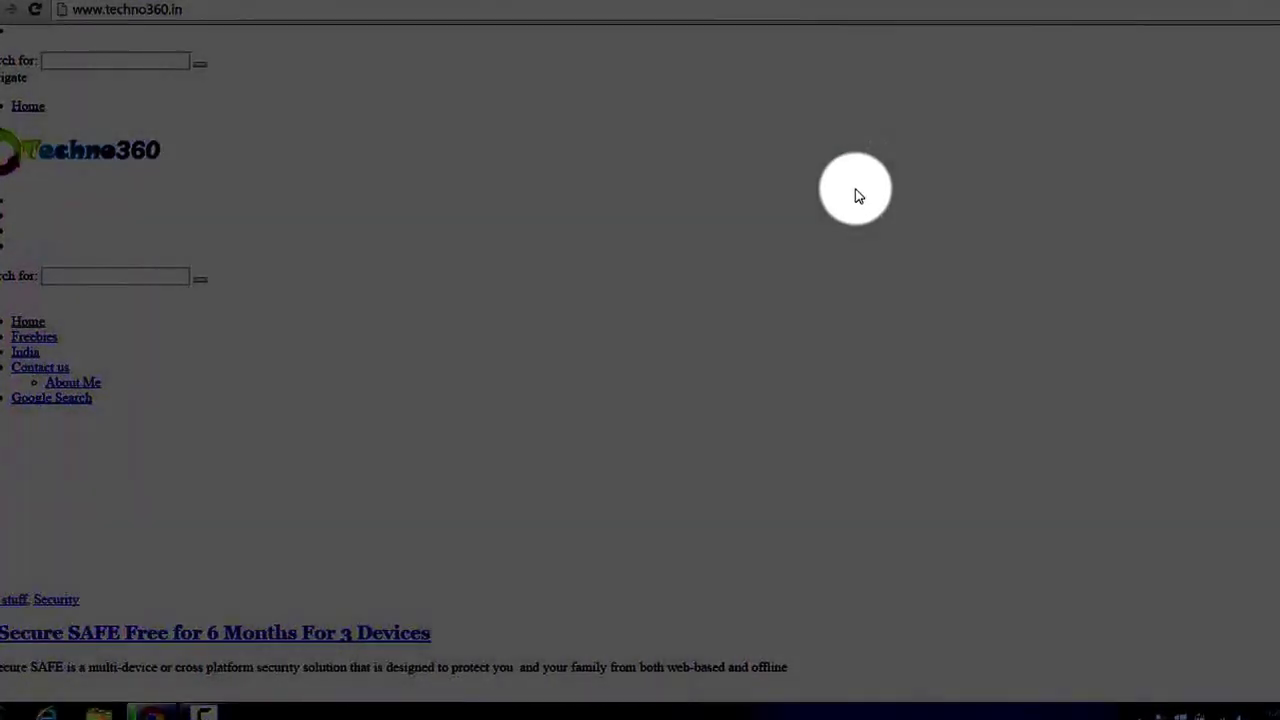
Open the 'F-Secure SAFE Free for 6 Months For 3 Devices' post and scroll to its account-setup steps
{"action": "scroll", "coordinate": [517, 462], "scroll_direction": "down", "scroll_amount": 3}
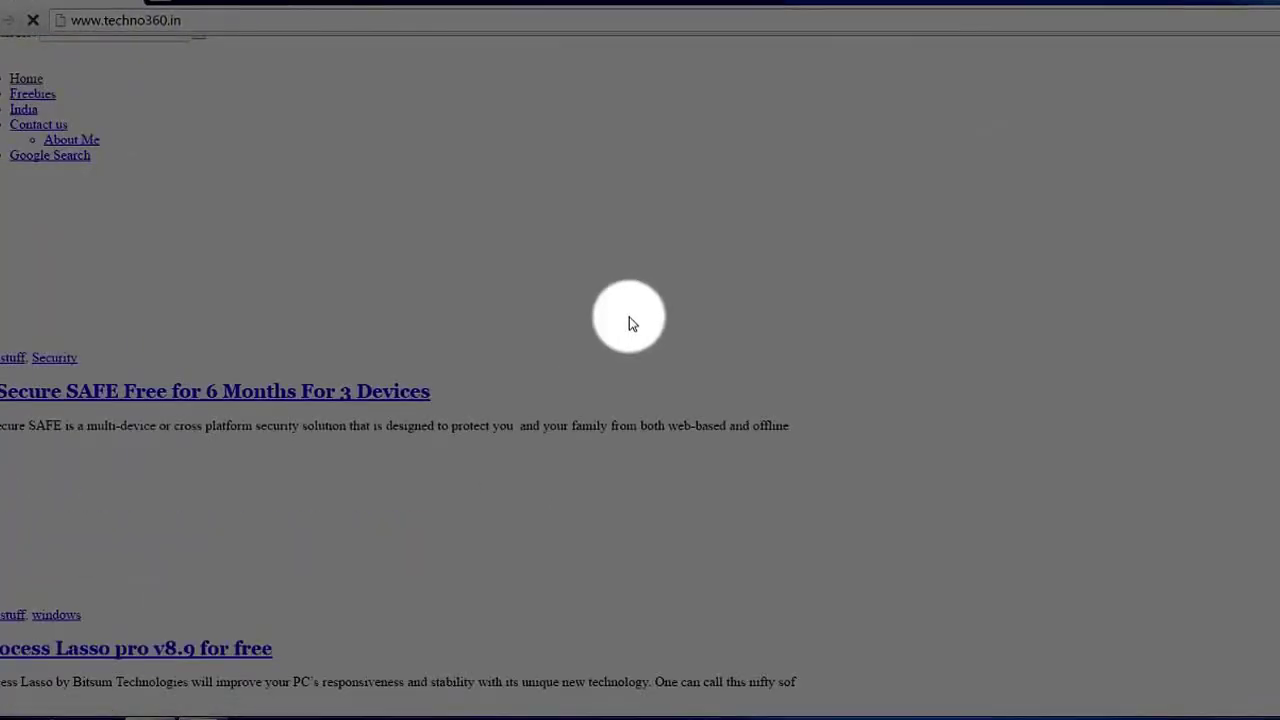
{"action": "scroll", "coordinate": [629, 320], "scroll_direction": "up", "scroll_amount": 5}
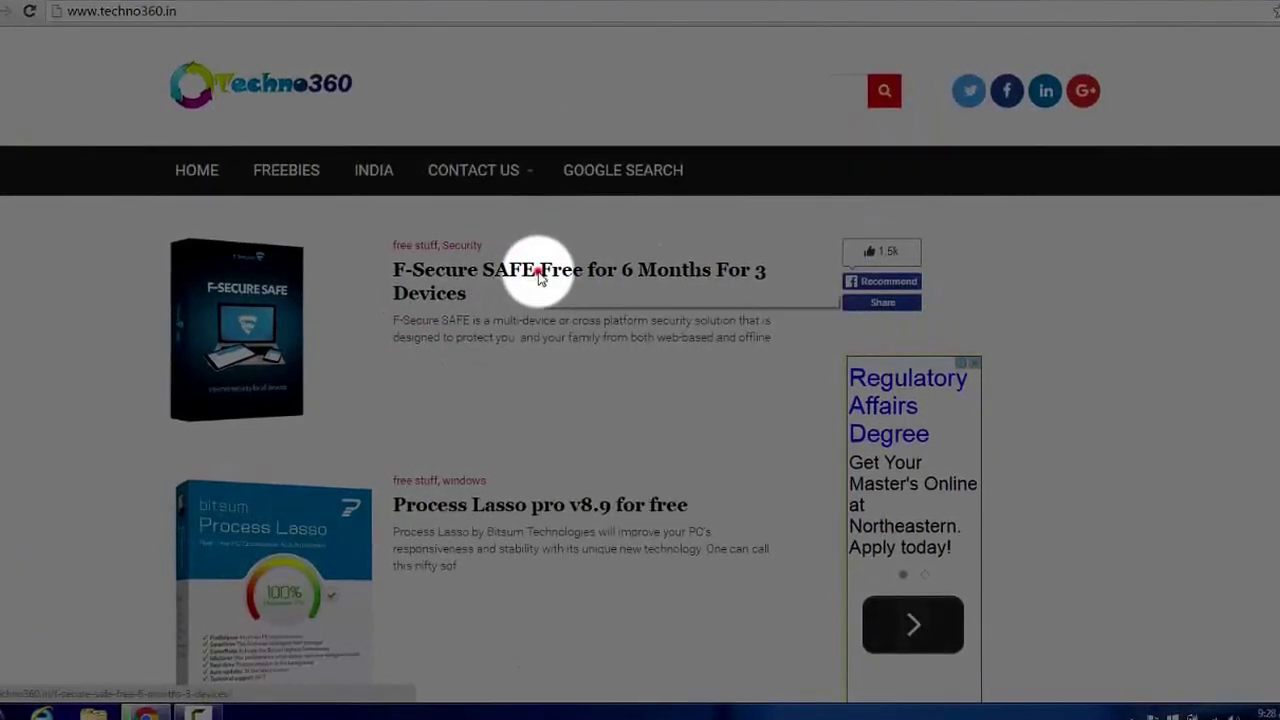
{"action": "left_click", "coordinate": [540, 276]}
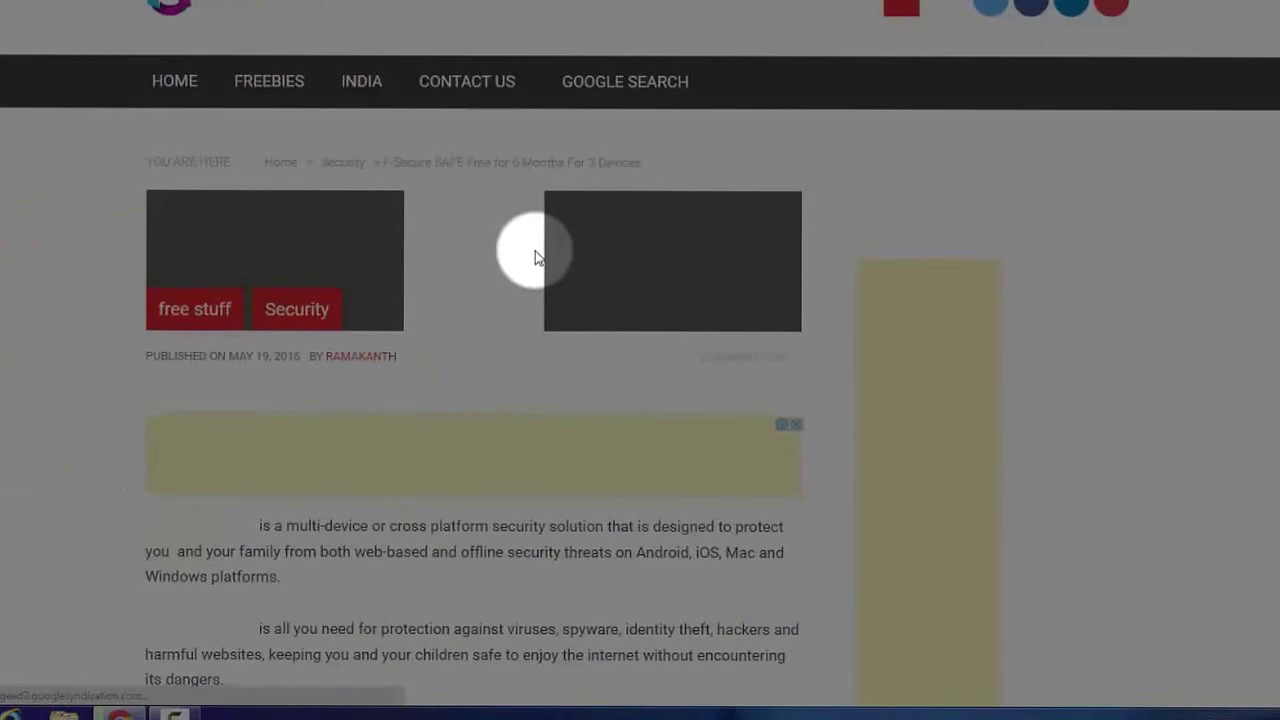
{"action": "scroll", "coordinate": [530, 255], "scroll_direction": "down", "scroll_amount": 5}
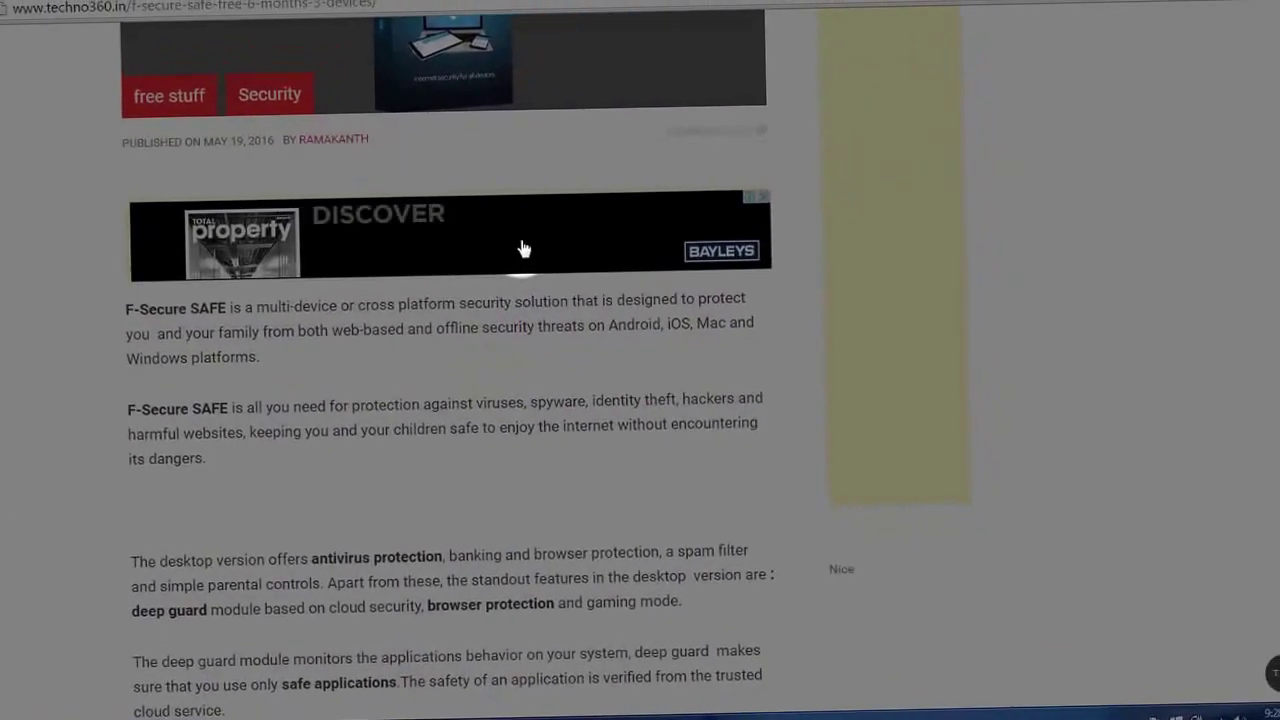
{"action": "scroll", "coordinate": [513, 249], "scroll_direction": "down", "scroll_amount": 3}
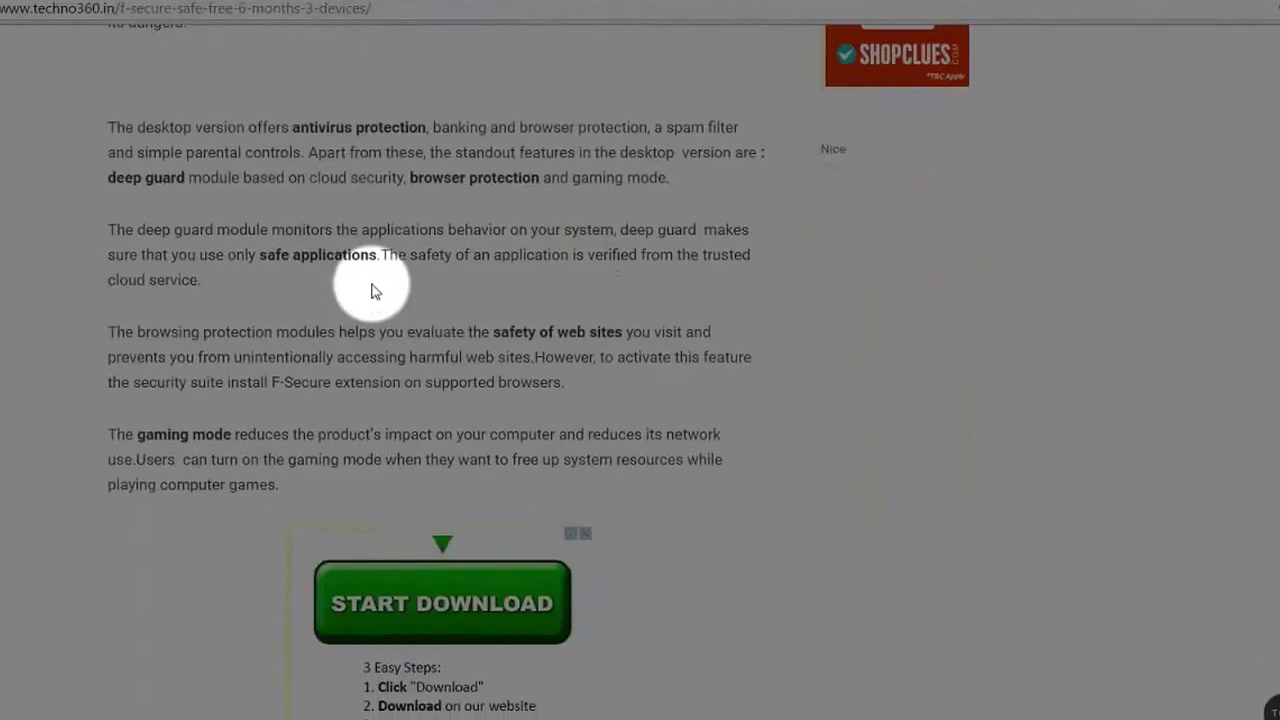
{"action": "scroll", "coordinate": [373, 278], "scroll_direction": "up", "scroll_amount": 3}
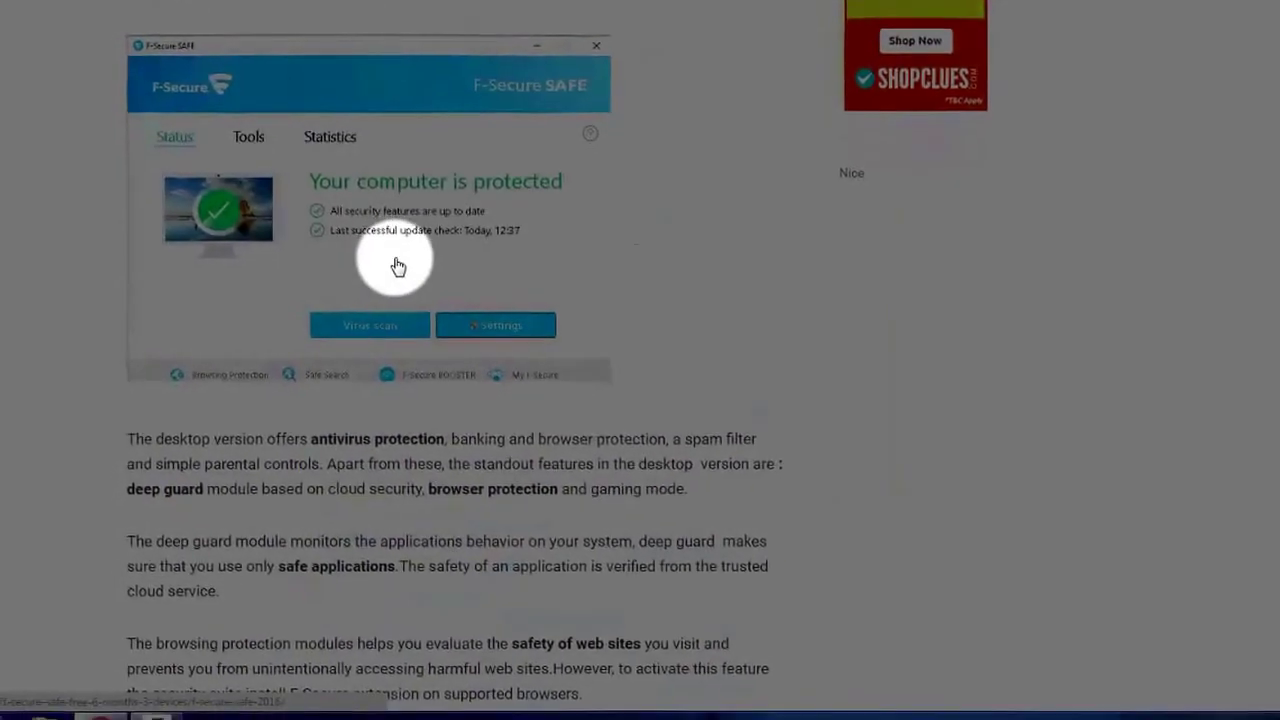
{"action": "scroll", "coordinate": [404, 258], "scroll_direction": "down", "scroll_amount": 12}
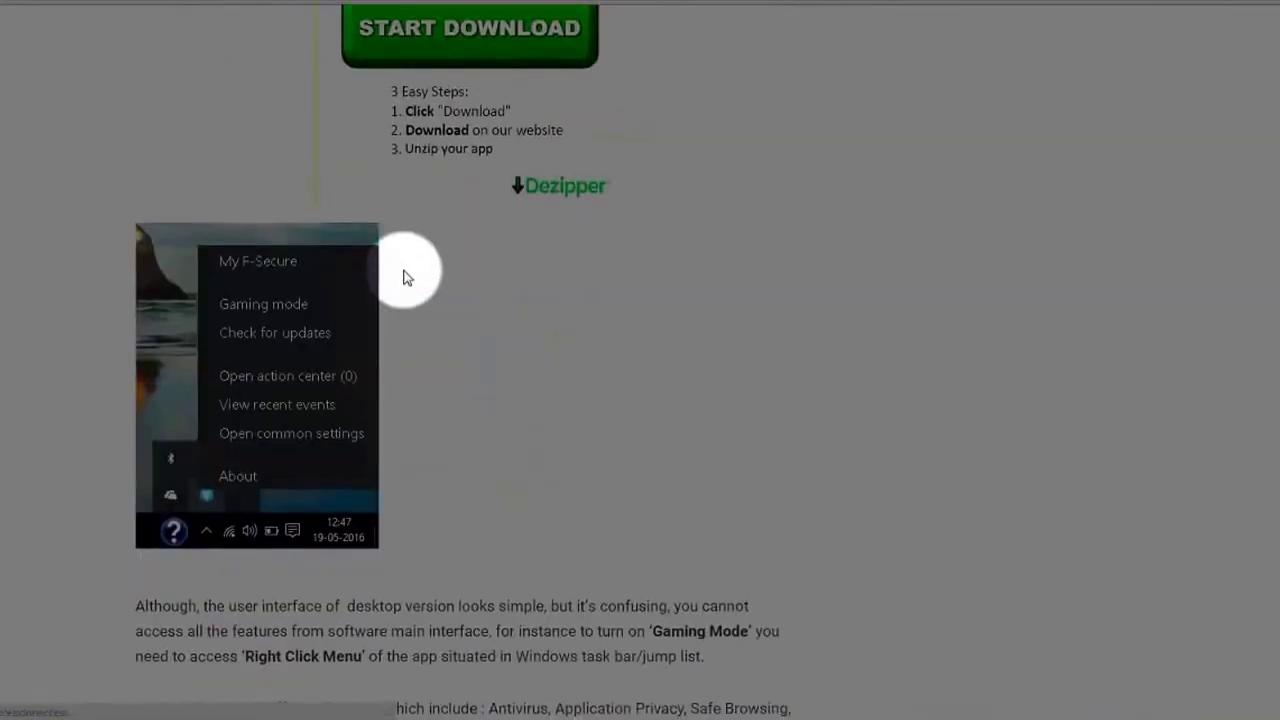
{"action": "scroll", "coordinate": [403, 280], "scroll_direction": "down", "scroll_amount": 7}
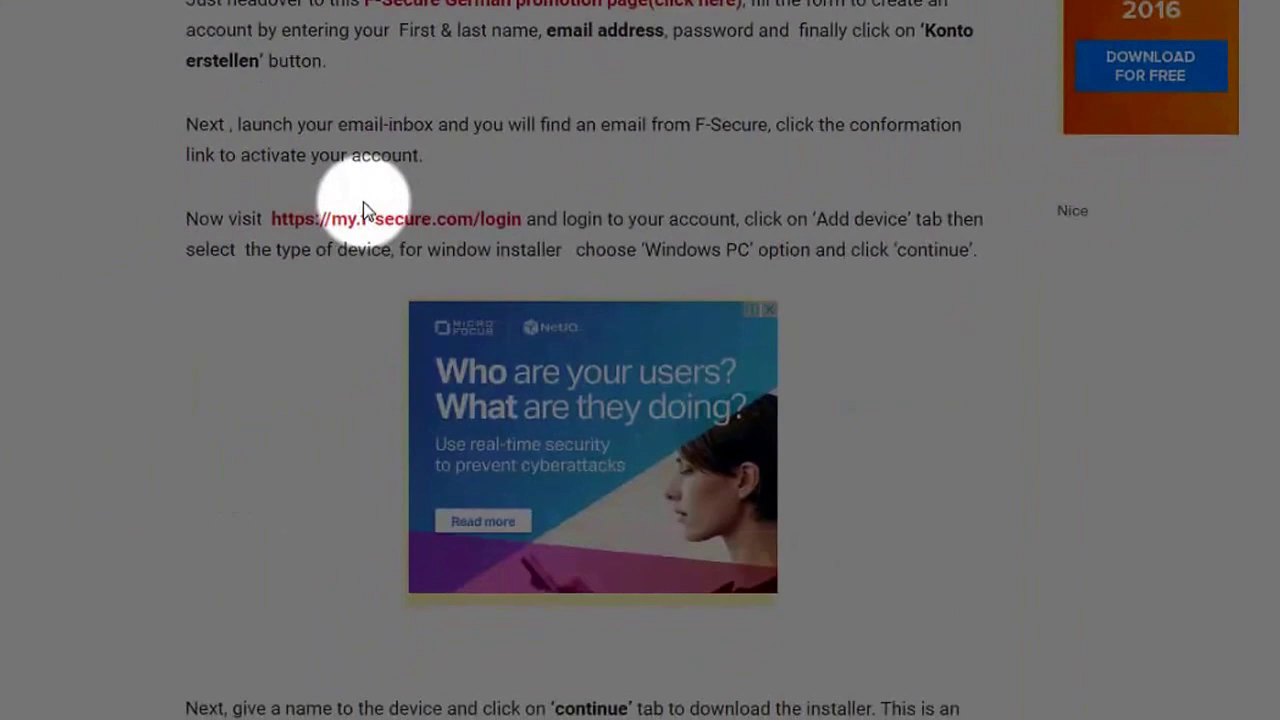
Scroll back up the article toward the F-Secure German promotion link
{"action": "scroll", "coordinate": [400, 240], "scroll_direction": "up", "scroll_amount": 5}
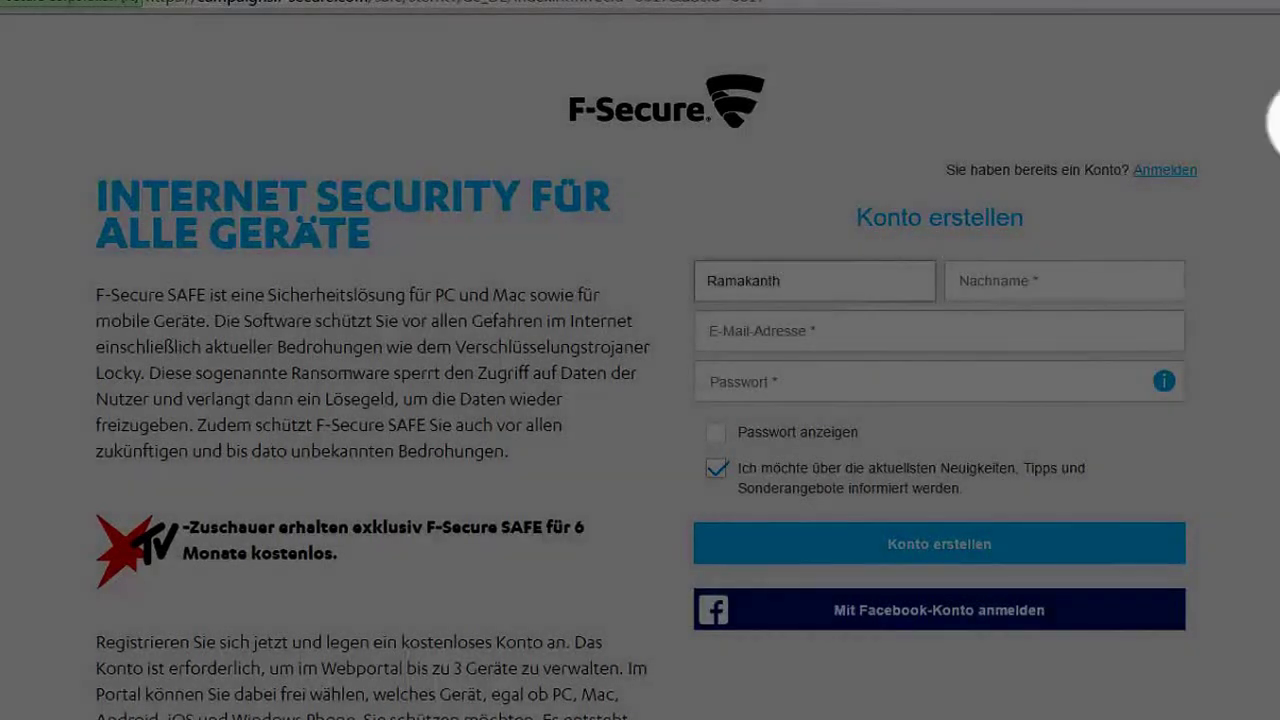
Enter the last name, e-mail address and a password rated 'ausreichend' in the sign-up form
{"action": "left_click", "coordinate": [1020, 283]}
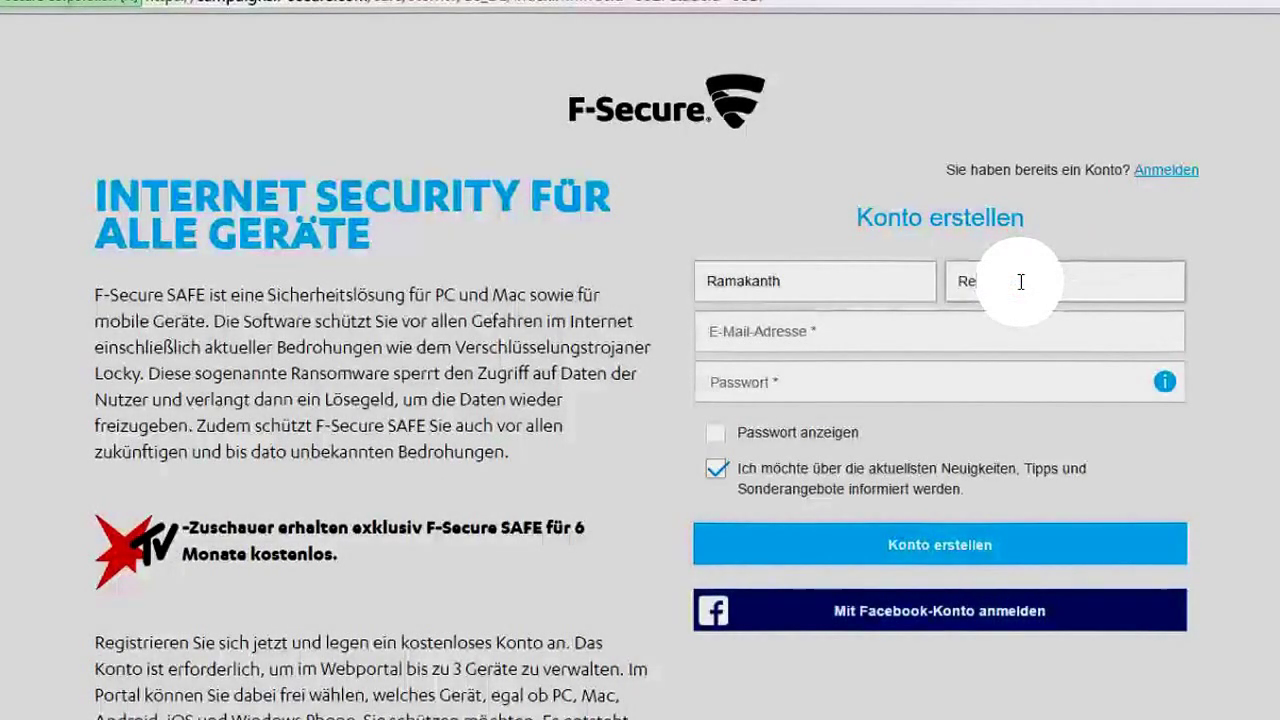
{"action": "type", "text": "Reddy"}
{"action": "left_click", "coordinate": [975, 344]}
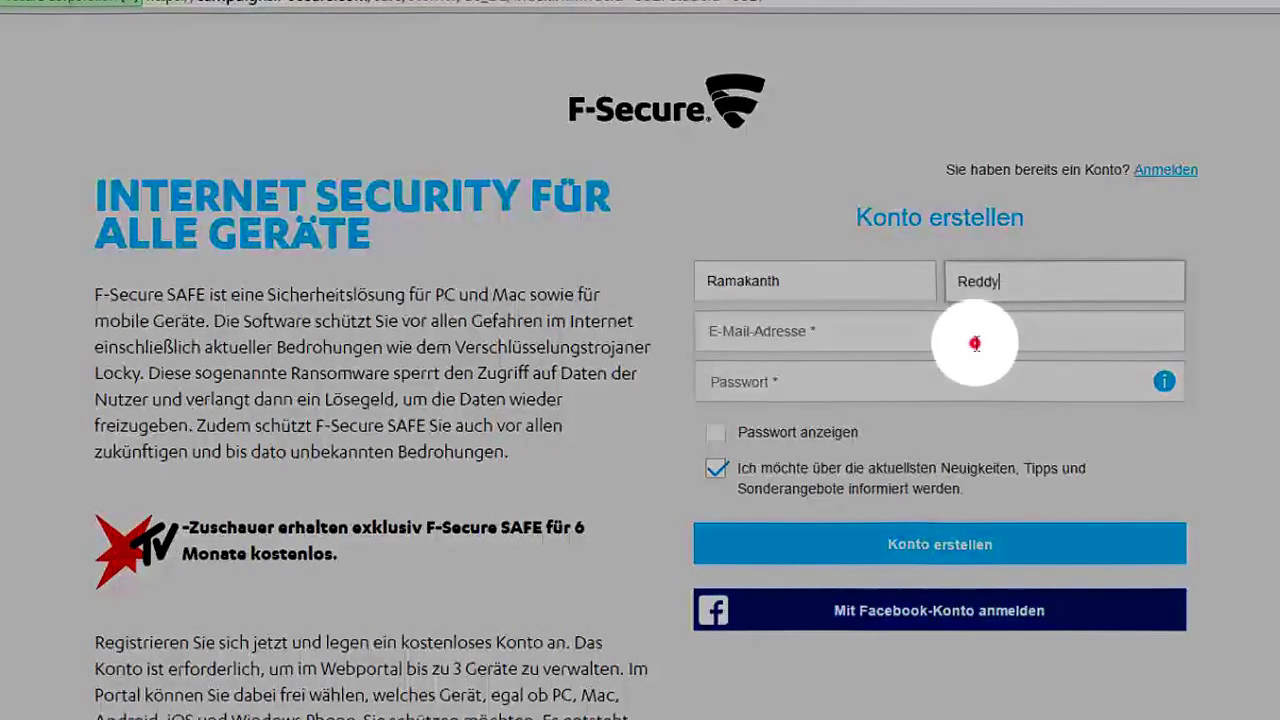
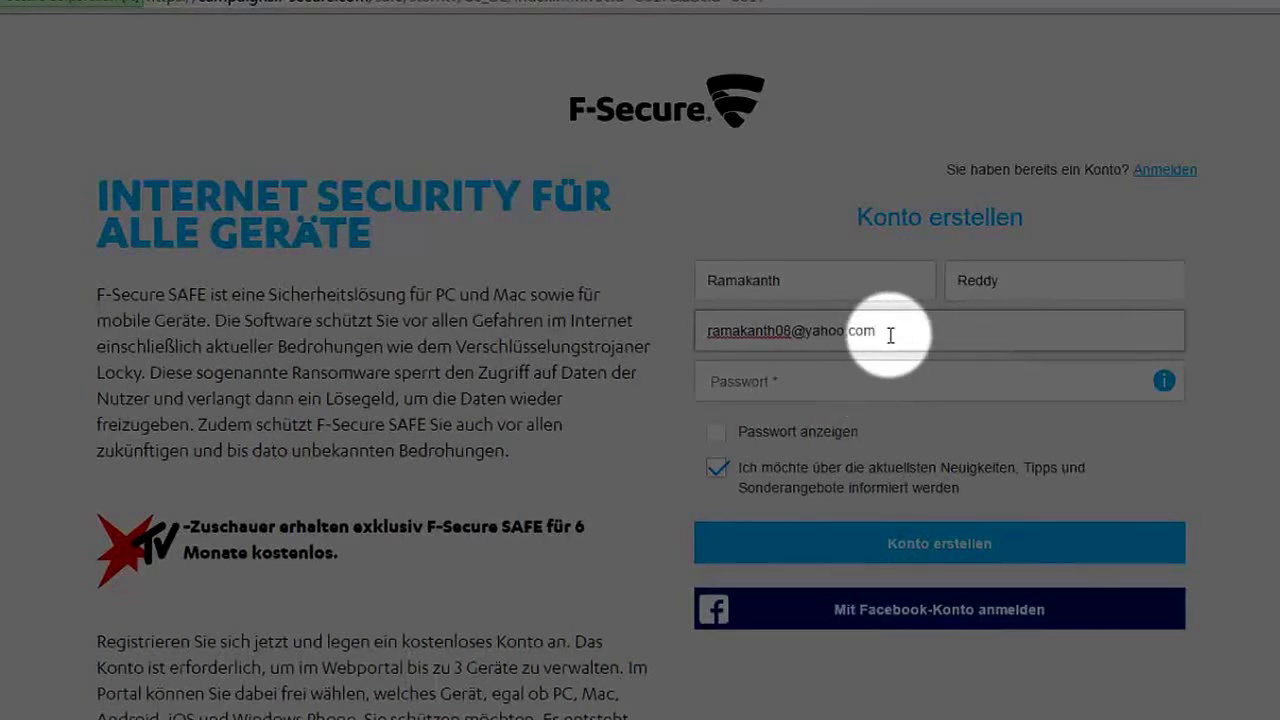
{"action": "left_click_drag", "start_coordinate": [891, 332], "coordinate": [710, 332]}
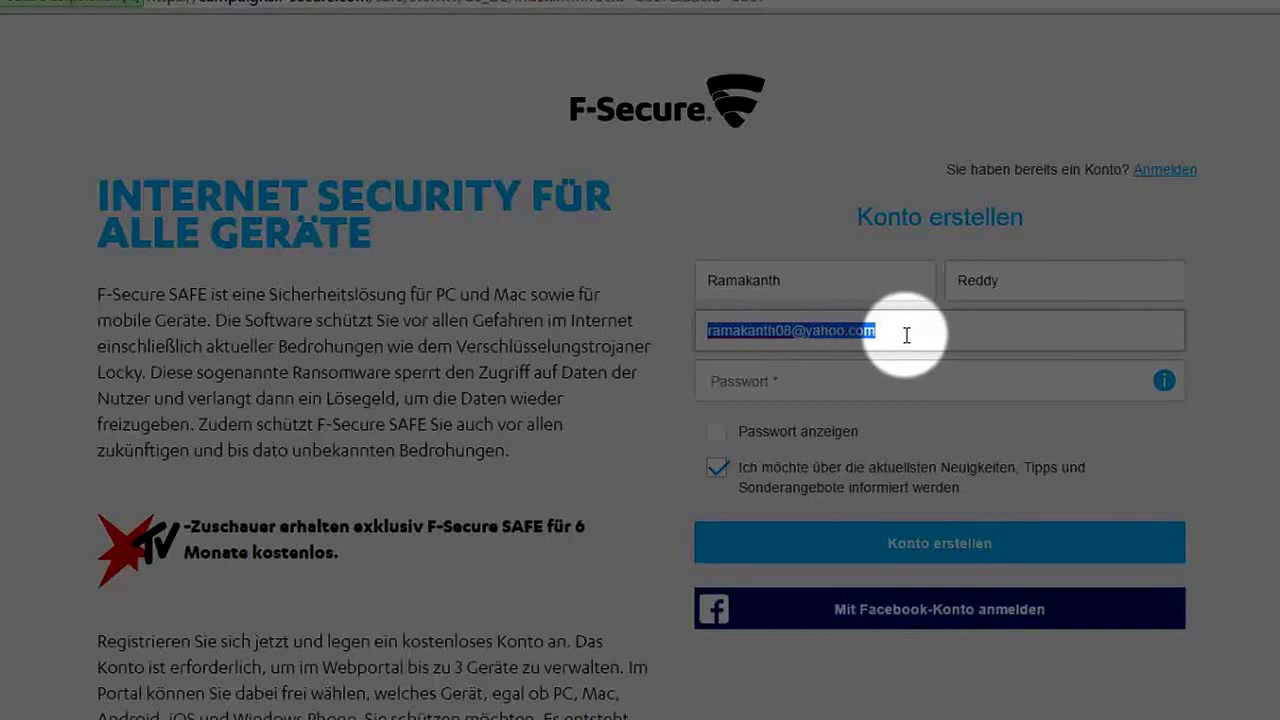
{"action": "left_click", "coordinate": [864, 374]}
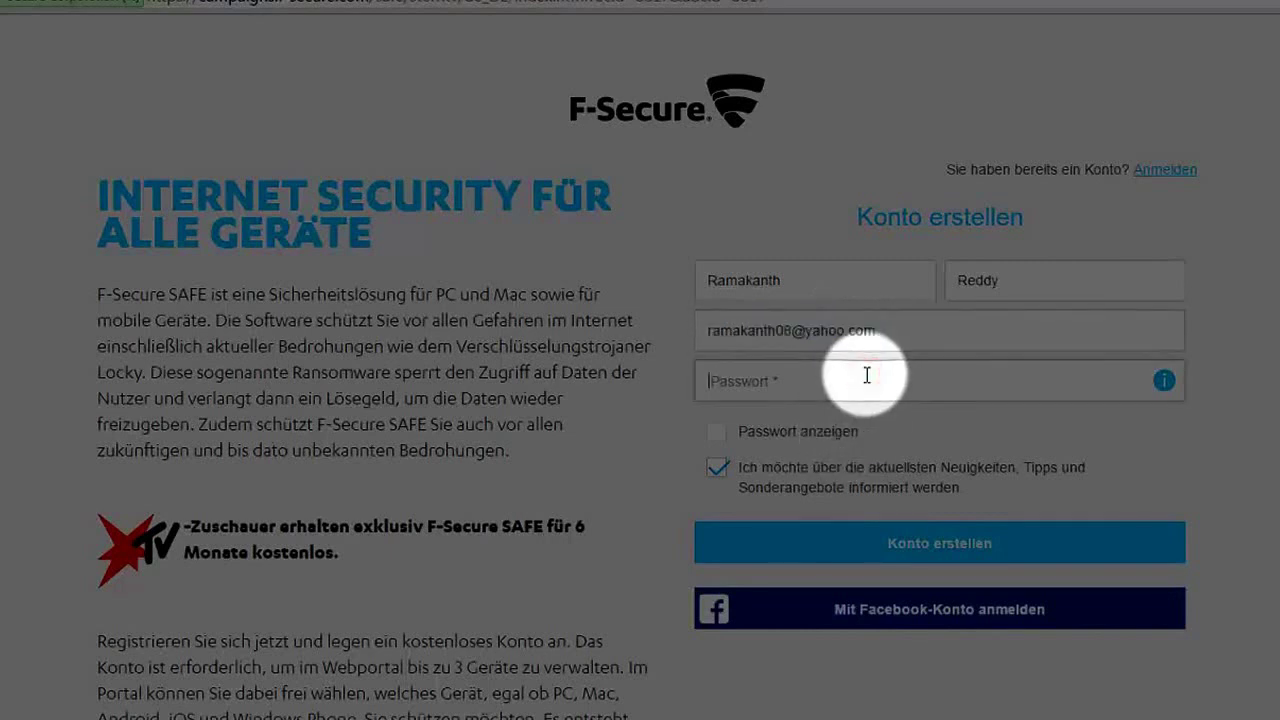
{"action": "type", "text": "R"}
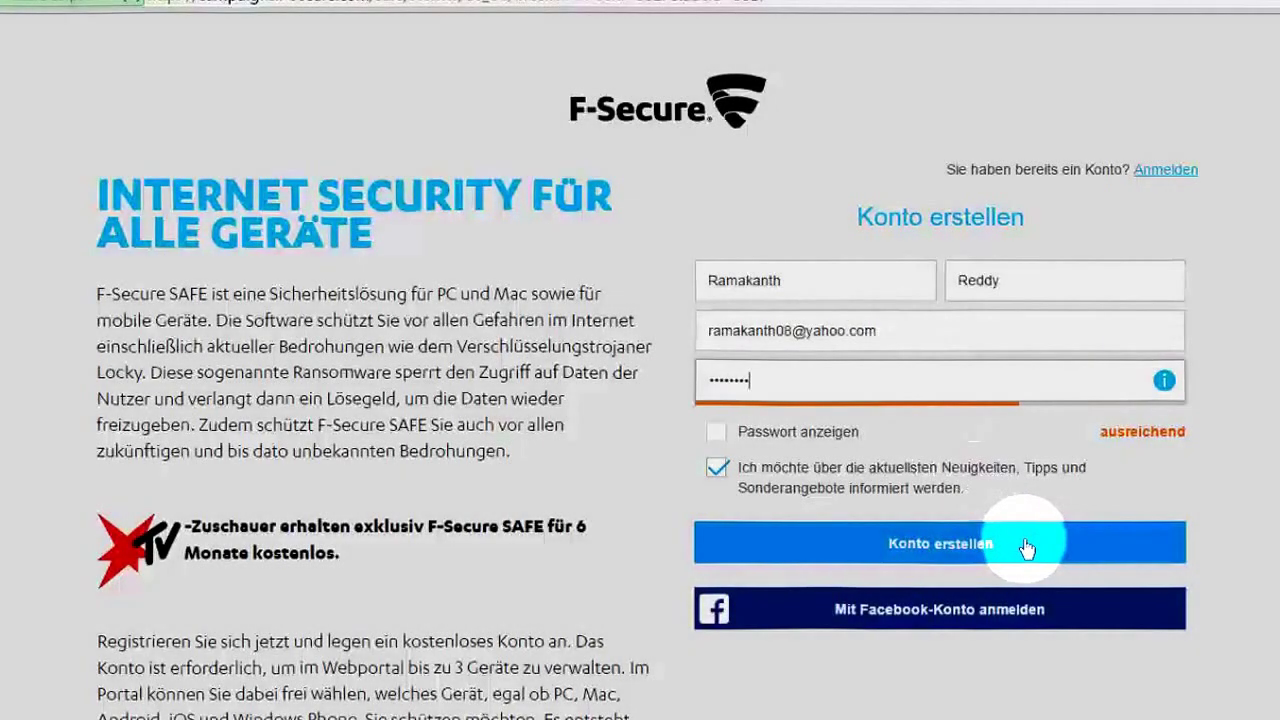
Submit the Konto erstellen form and dismiss Chrome's save-password prompt
{"action": "left_click", "coordinate": [1030, 541]}
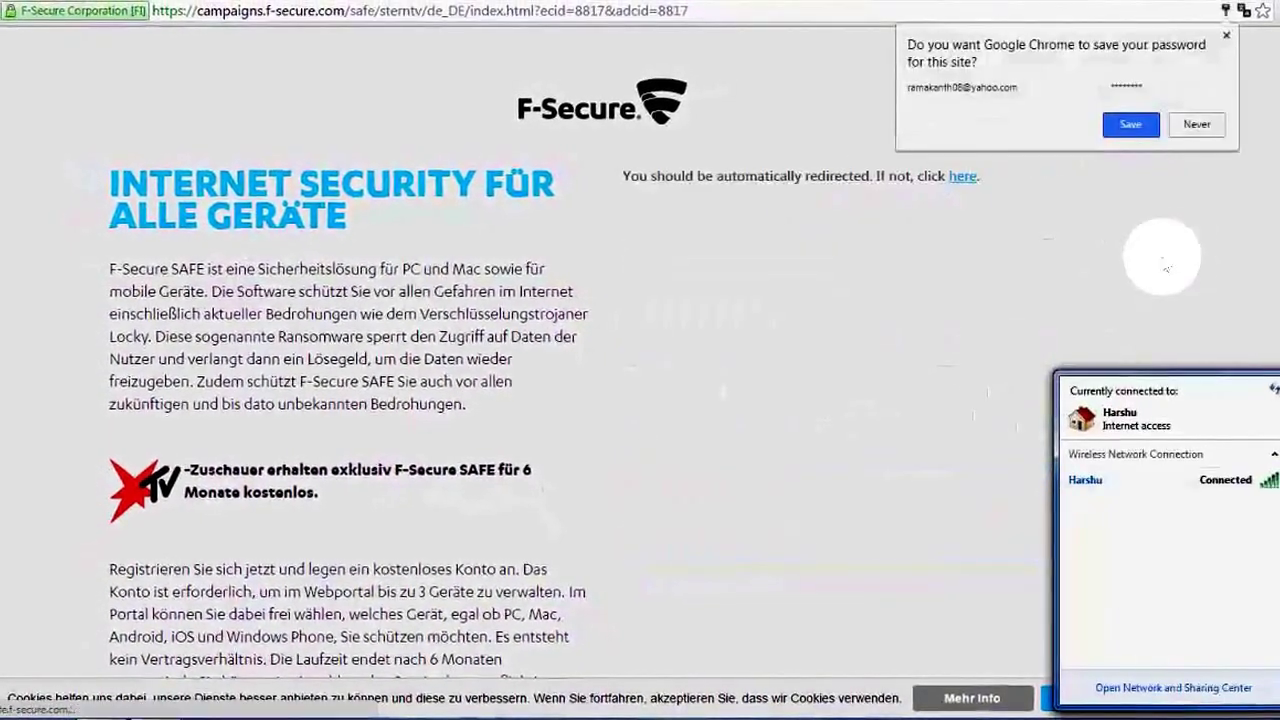
{"action": "left_click", "coordinate": [1254, 214]}
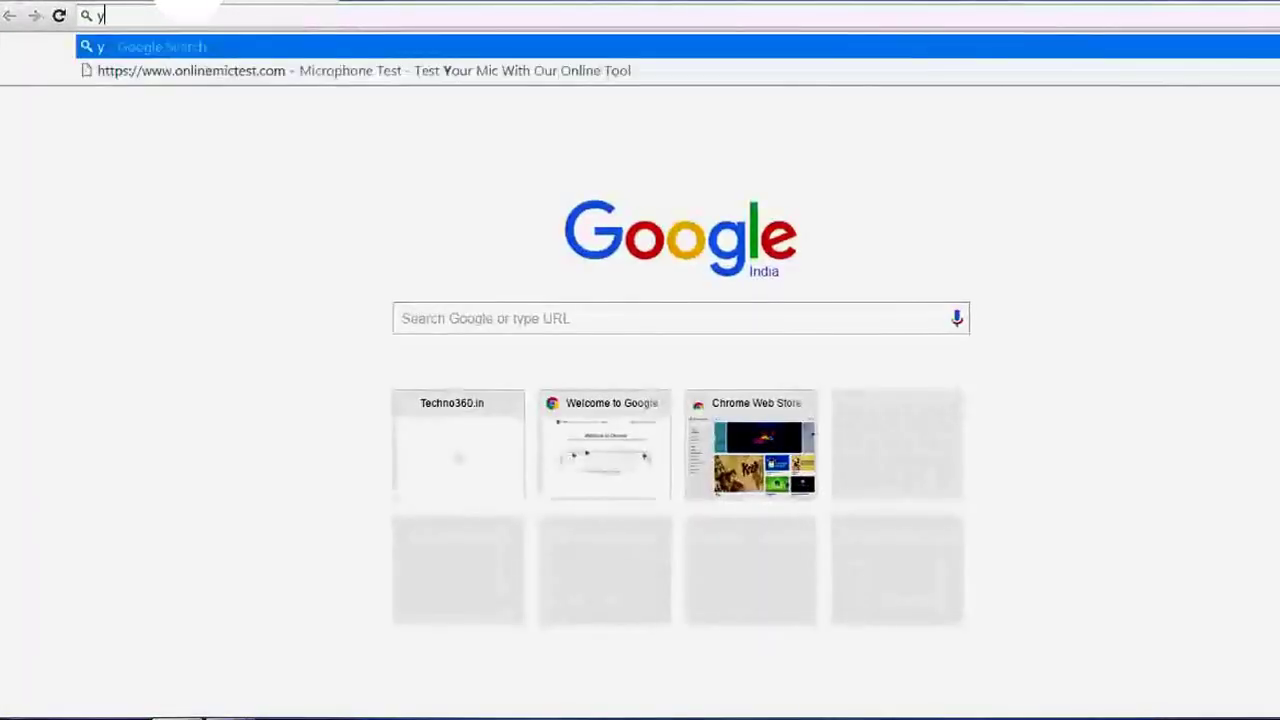
Search Google for 'yahoo mail' from the new tab's omnibox suggestion
{"action": "type", "text": "ho"}
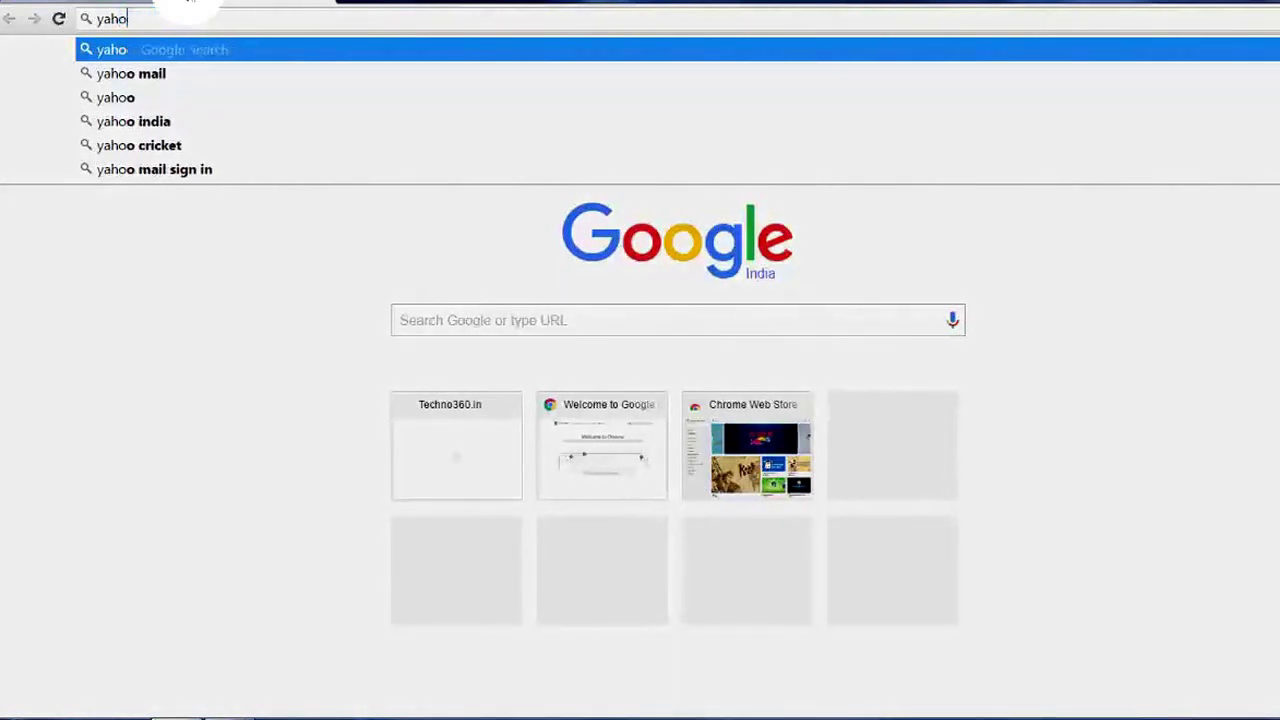
{"action": "type", "text": "oma"}
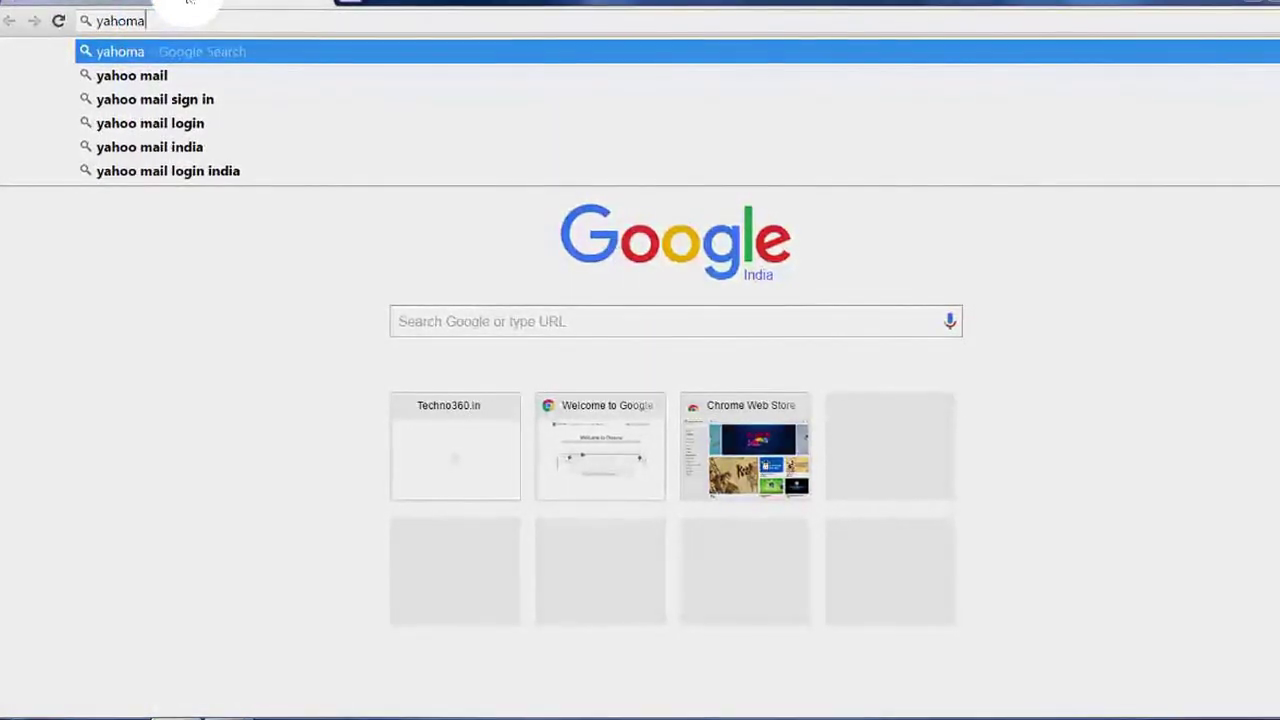
{"action": "key", "text": "Down"}
{"action": "key", "text": "Return"}
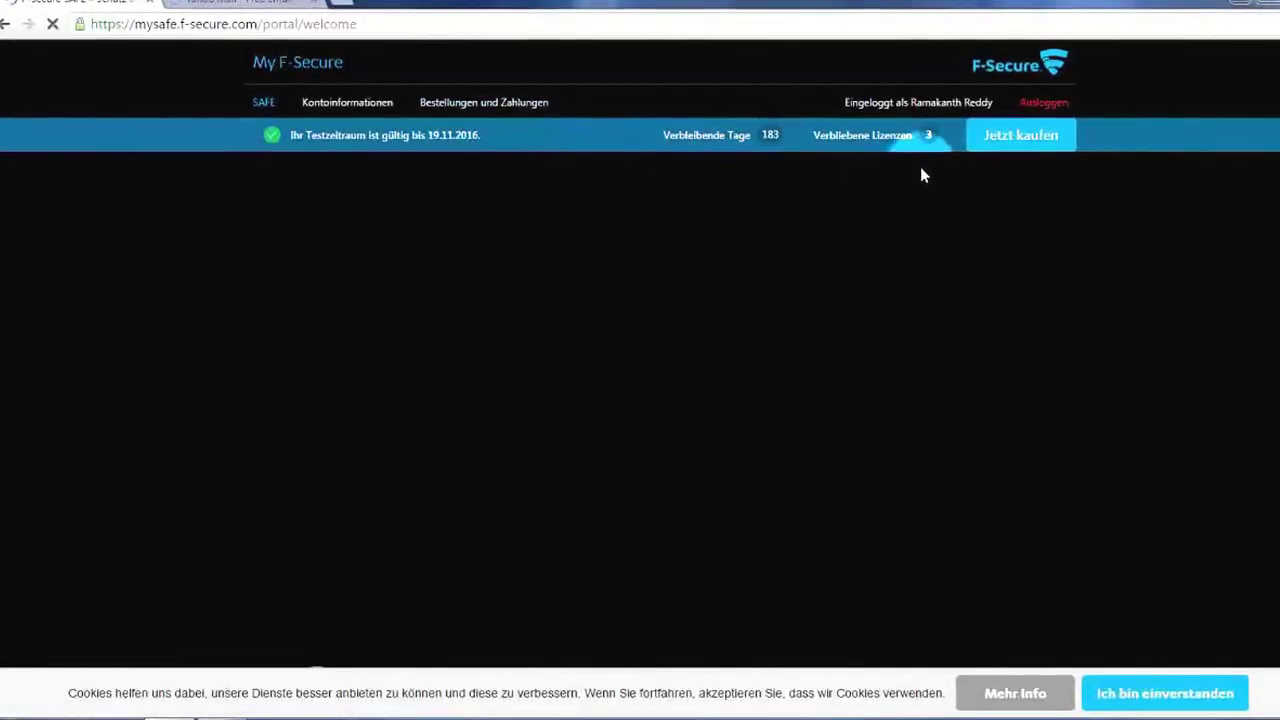
{"action": "scroll", "coordinate": [1000, 160], "scroll_direction": "down", "scroll_amount": 1}
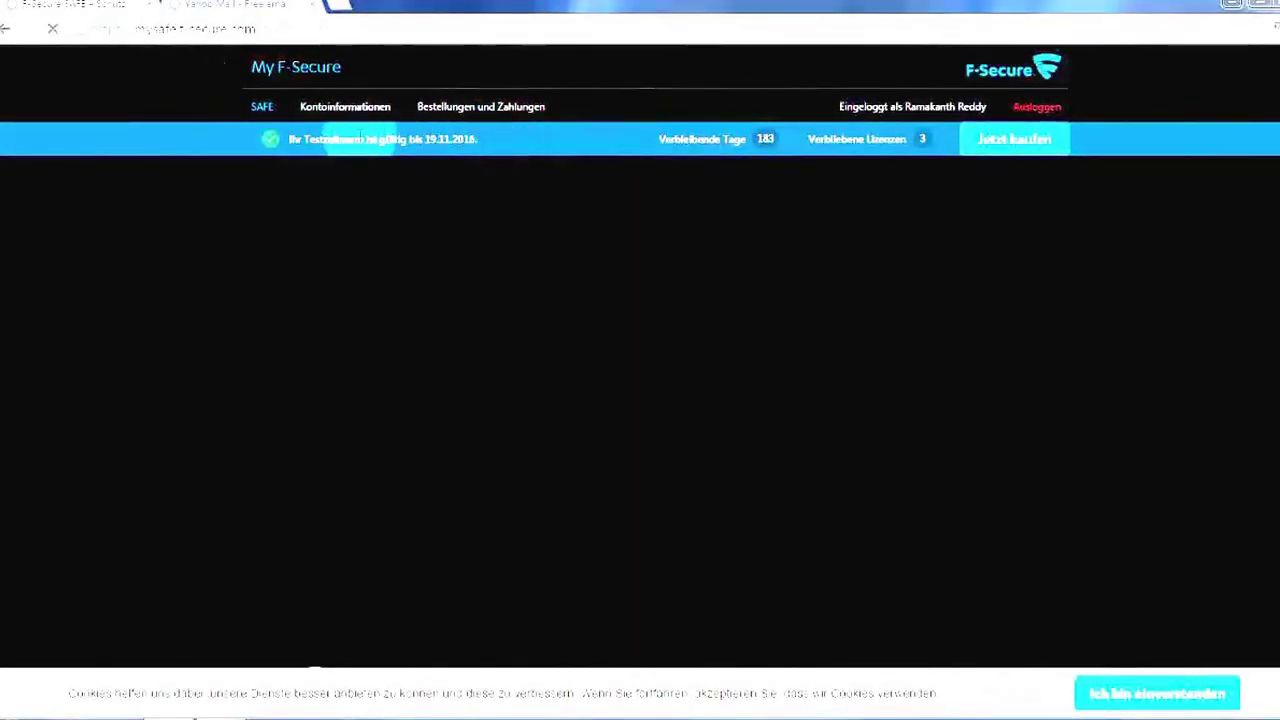
{"action": "key", "text": "ctrl+a"}
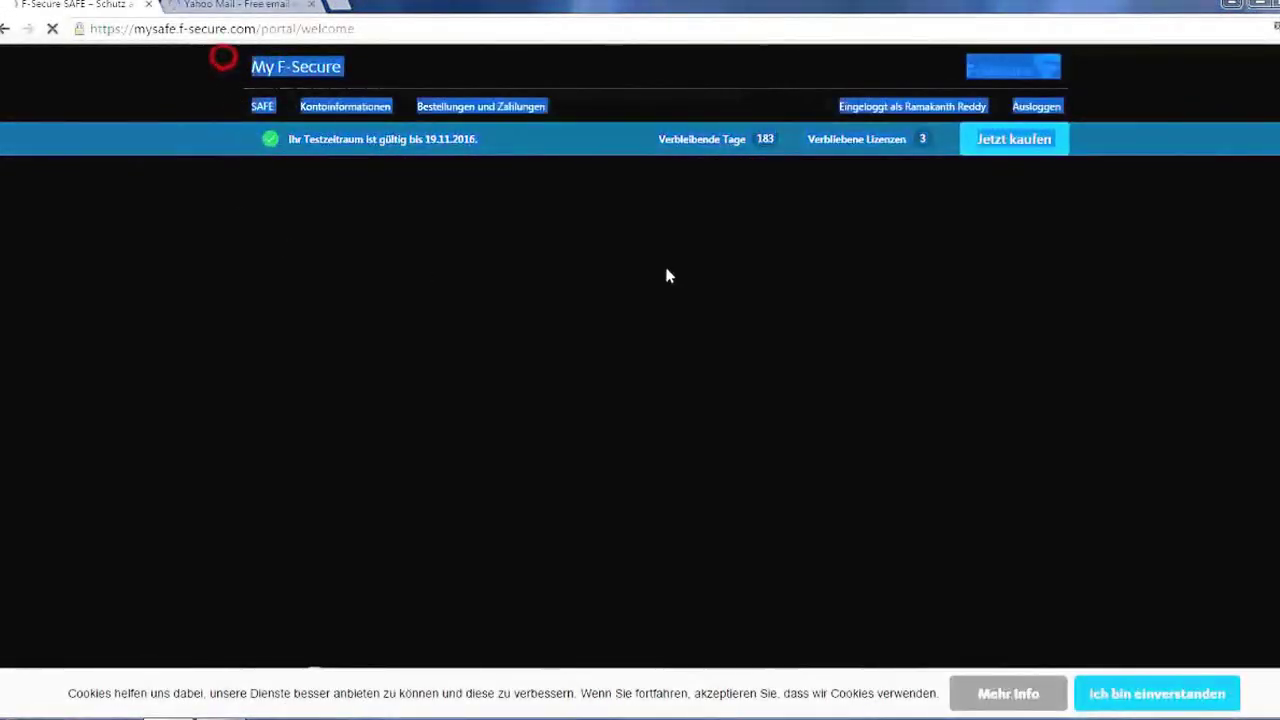
{"action": "left_click", "coordinate": [561, 133]}
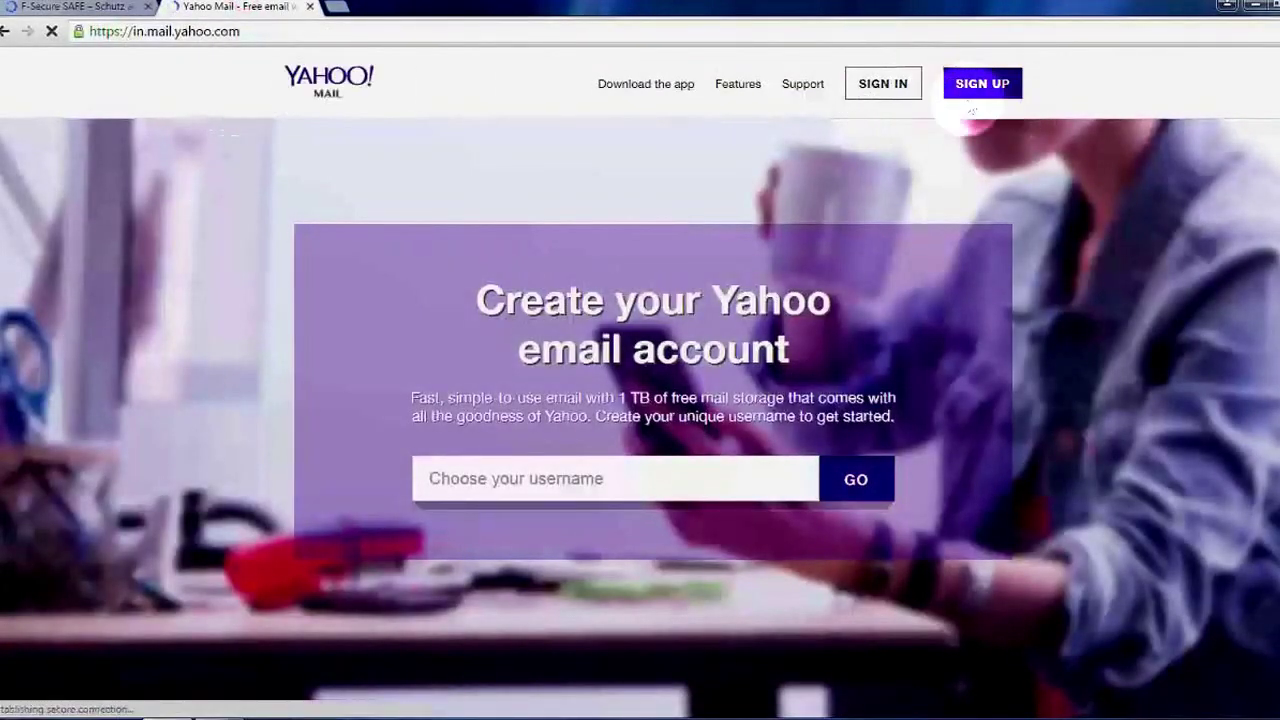
Sign in to Yahoo Mail with the account e-mail and password, closing the F-Secure portal tab
{"action": "left_click", "coordinate": [880, 84]}
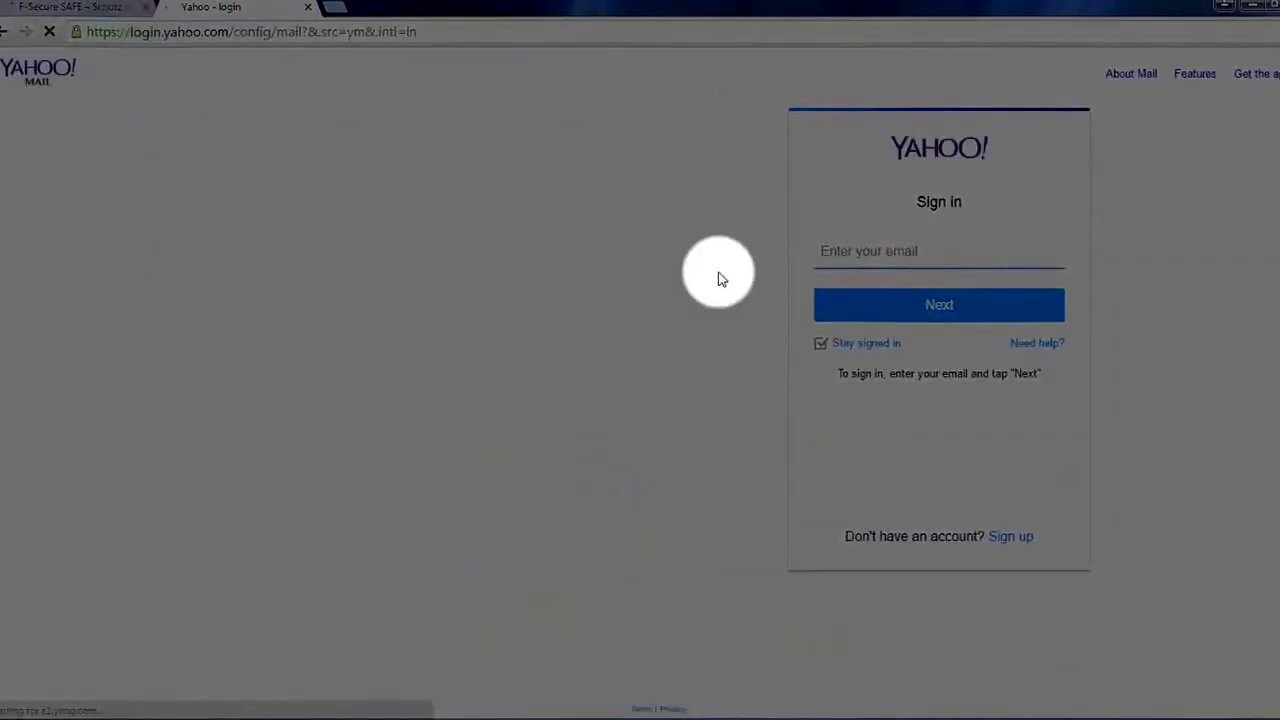
{"action": "left_click", "coordinate": [893, 250]}
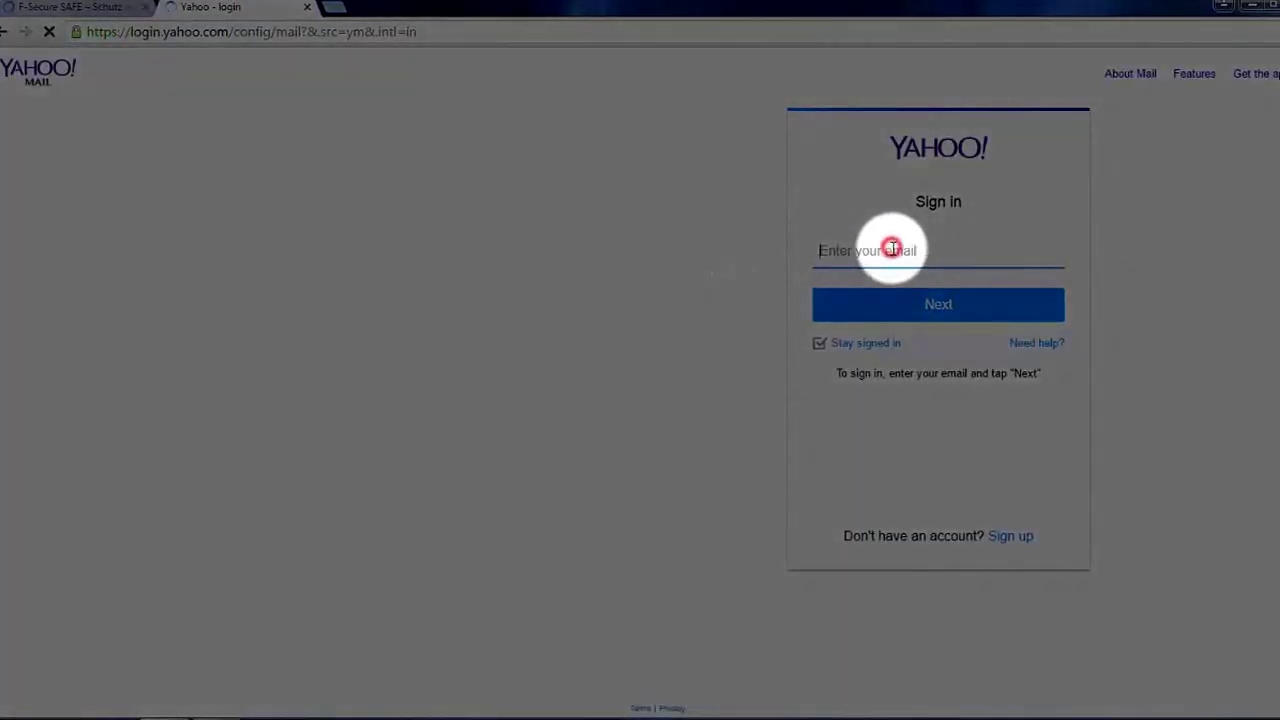
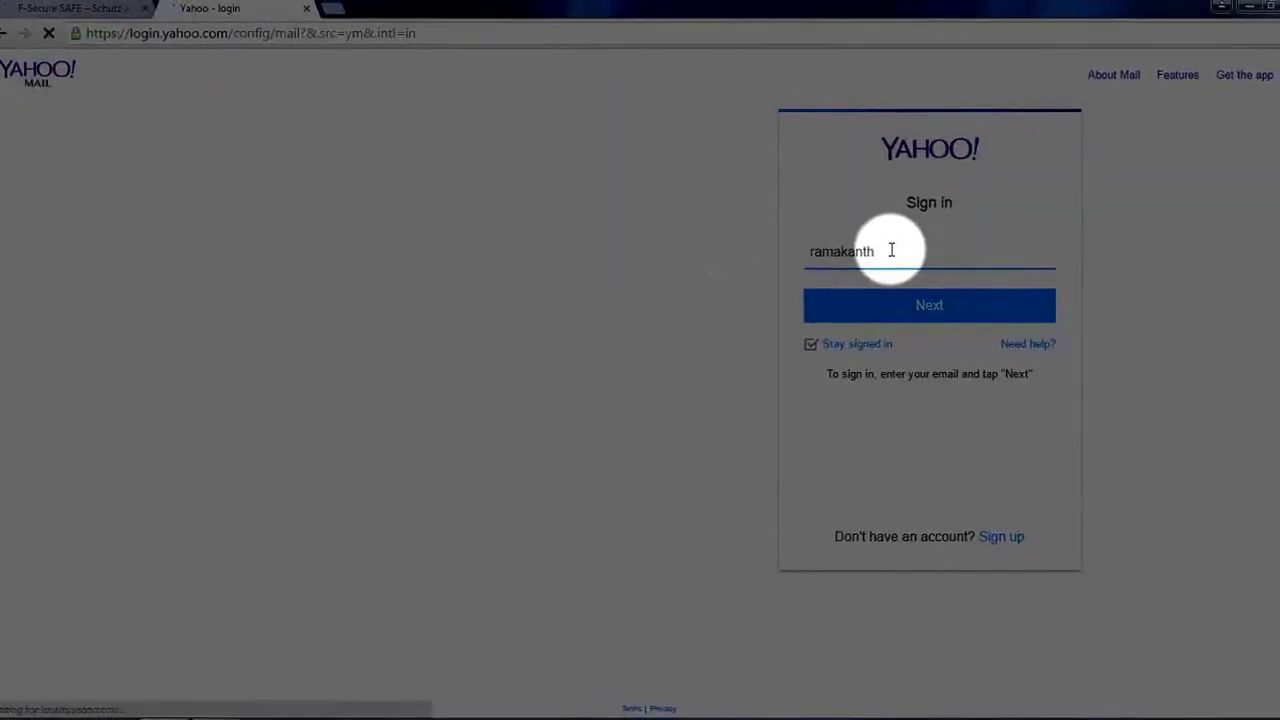
{"action": "left_click", "coordinate": [880, 312]}
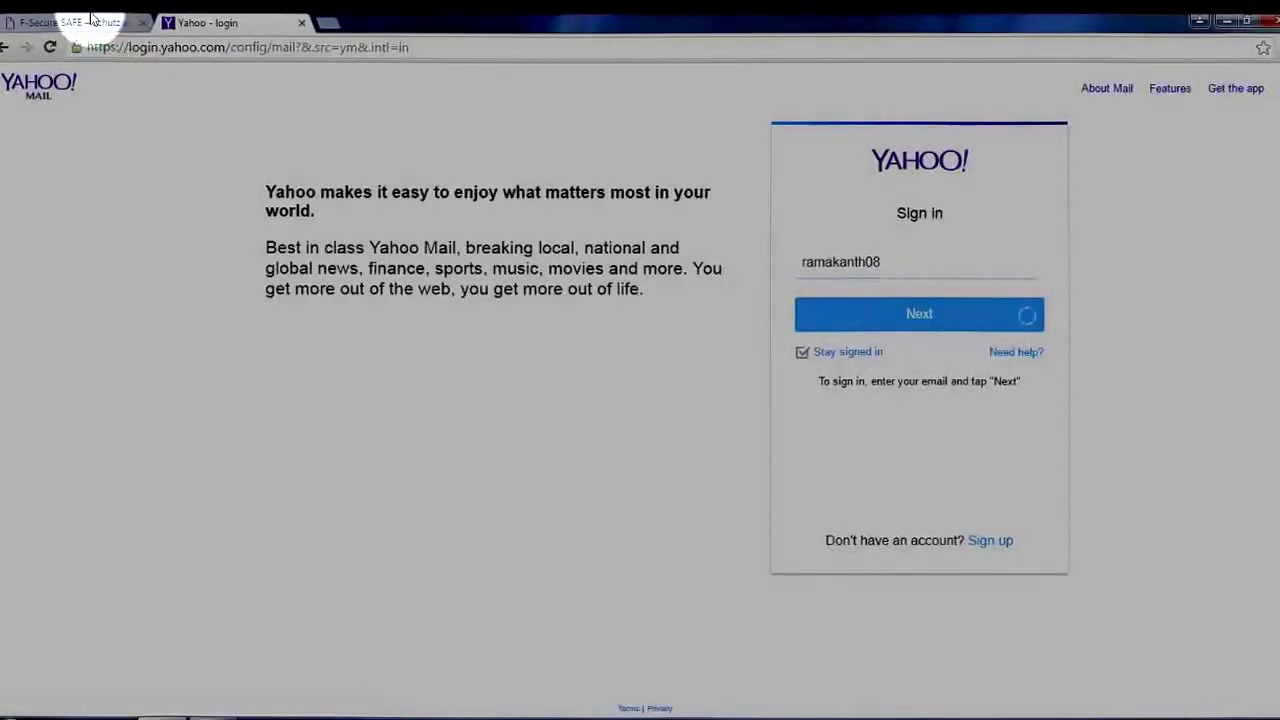
{"action": "left_click", "coordinate": [90, 20]}
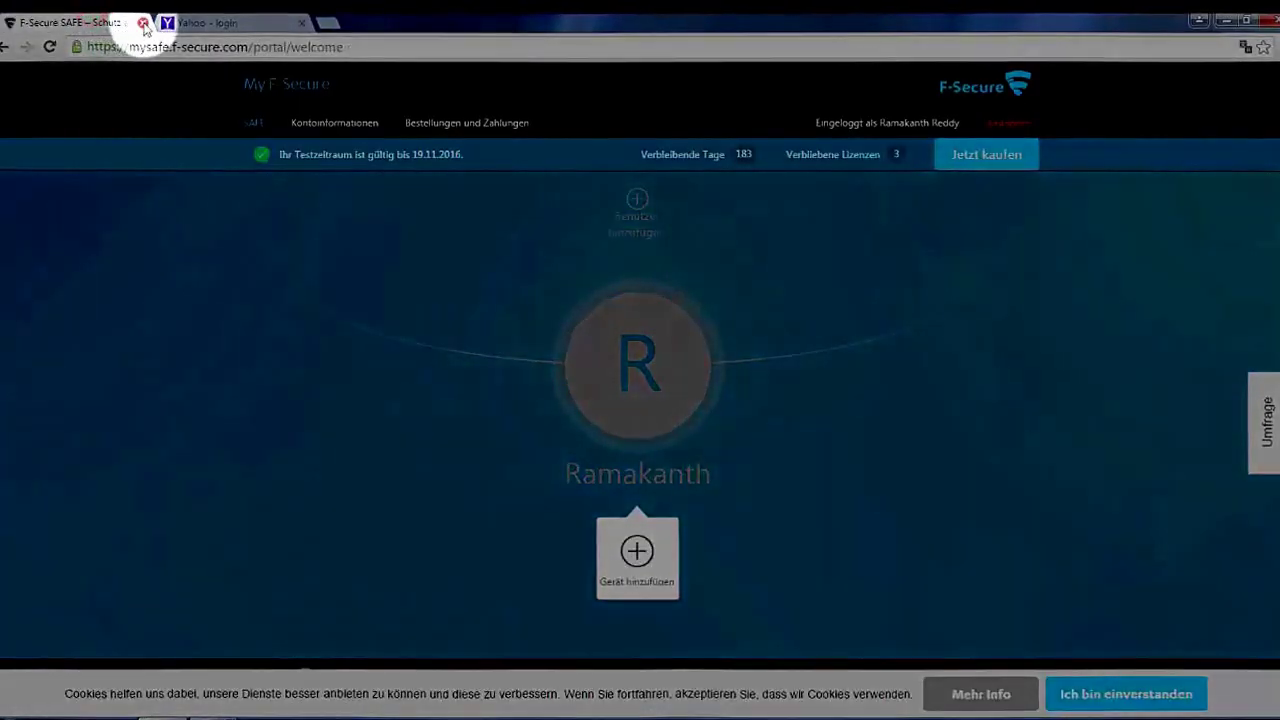
{"action": "left_click", "coordinate": [143, 22]}
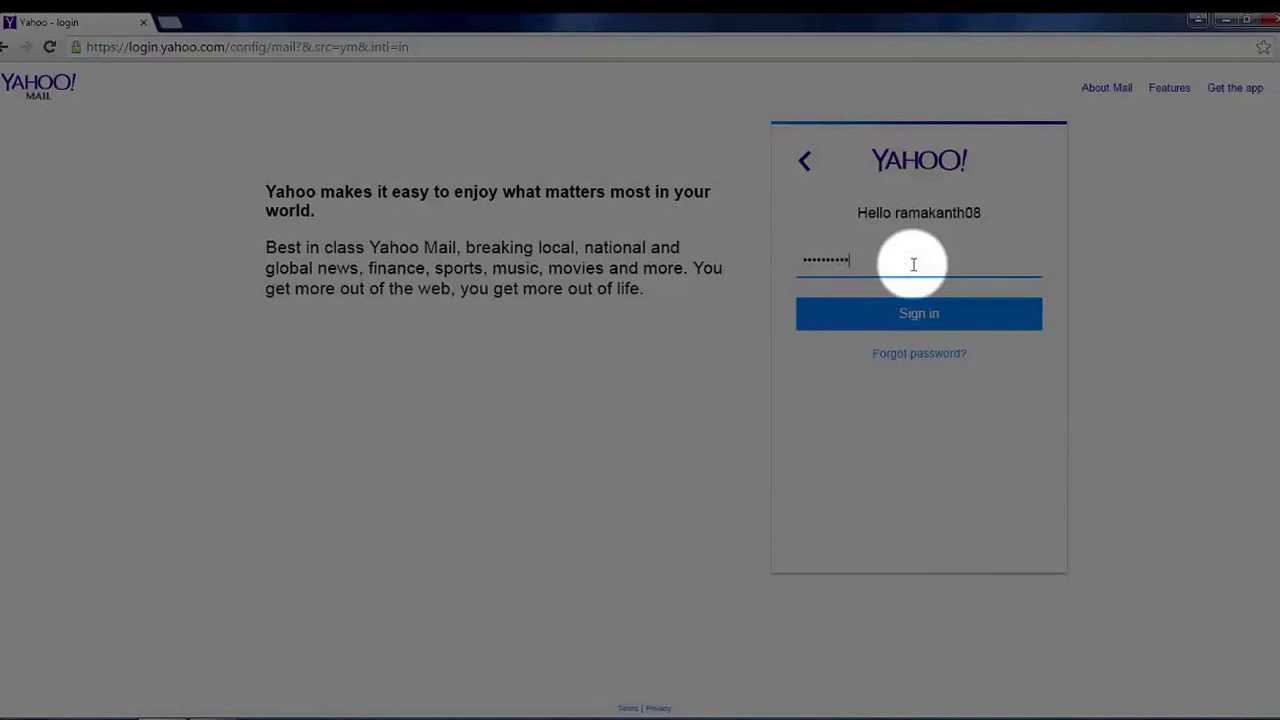
{"action": "left_click", "coordinate": [907, 314]}
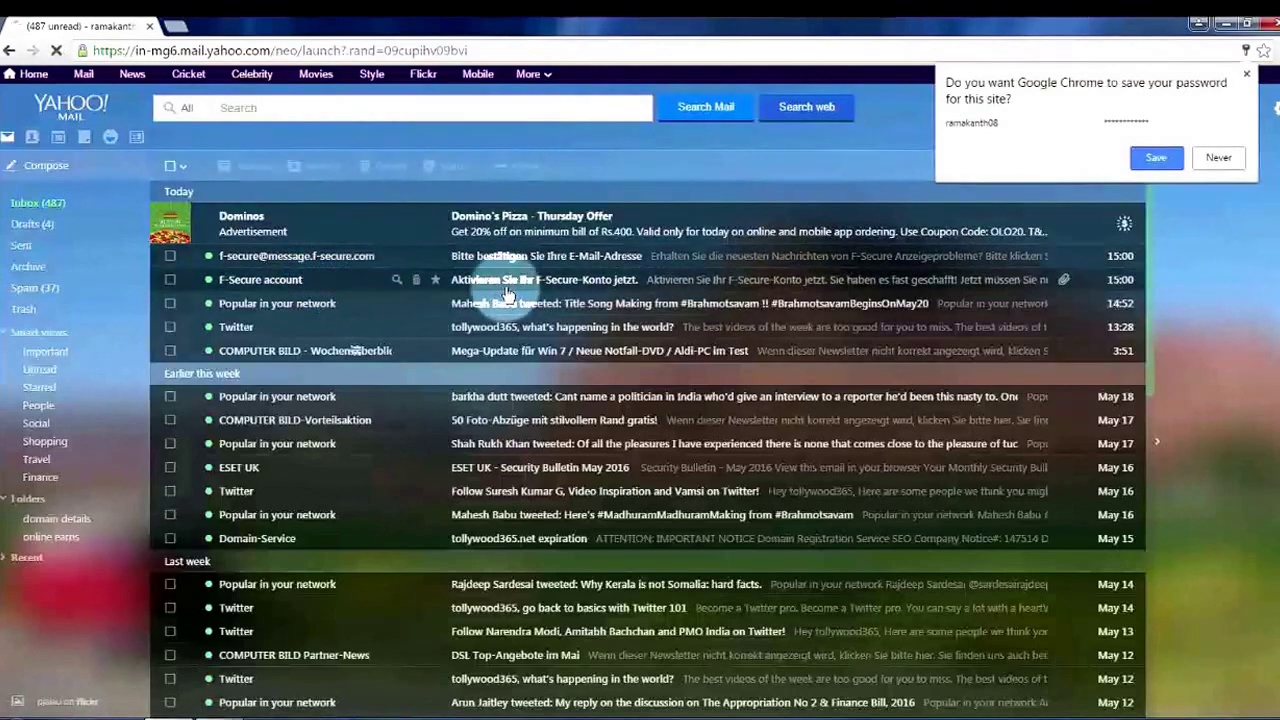
Open the F-Secure activation e-mail, dismiss the popup and follow its confirmation link
{"action": "left_click", "coordinate": [560, 280]}
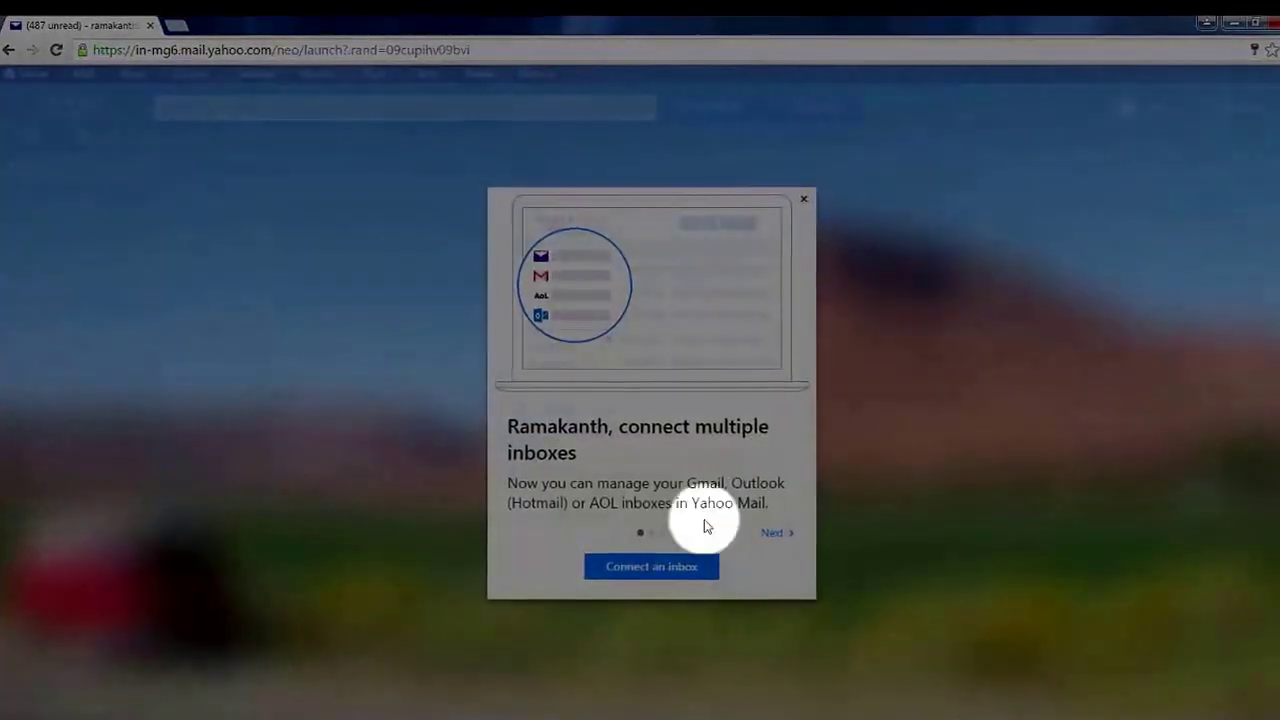
{"action": "left_click", "coordinate": [808, 199]}
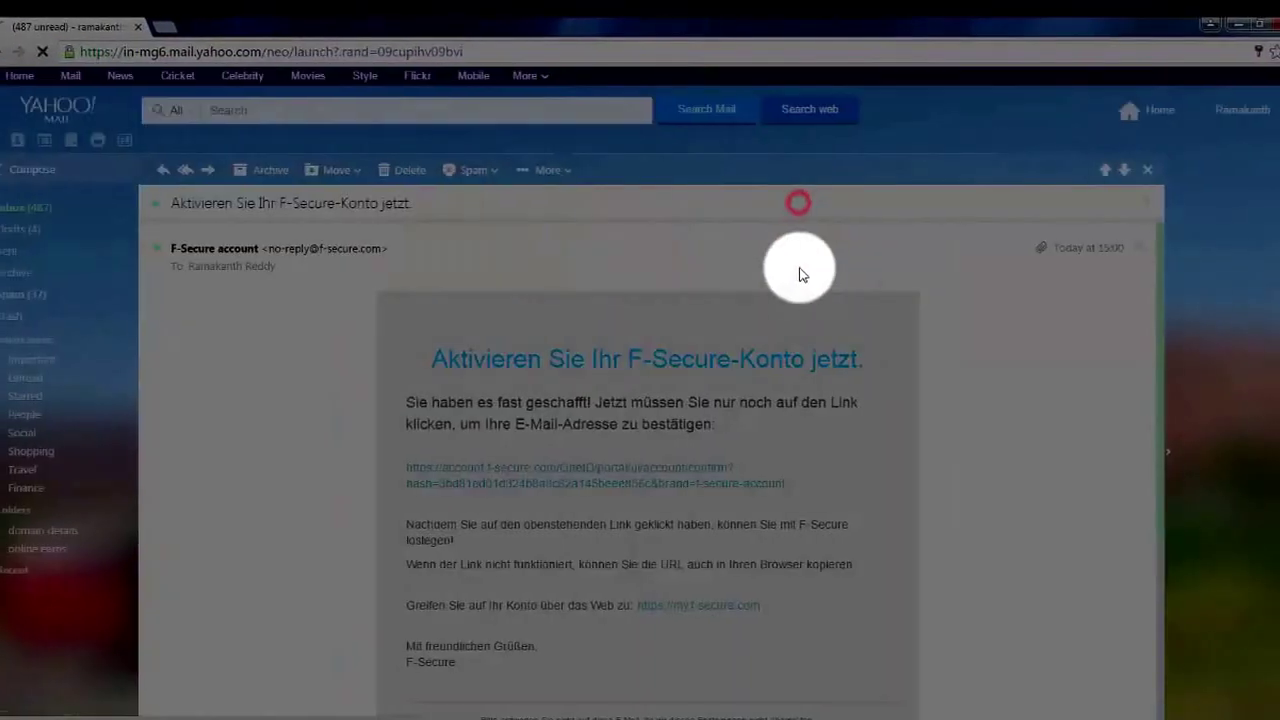
{"action": "scroll", "coordinate": [690, 400], "scroll_direction": "down", "scroll_amount": 2}
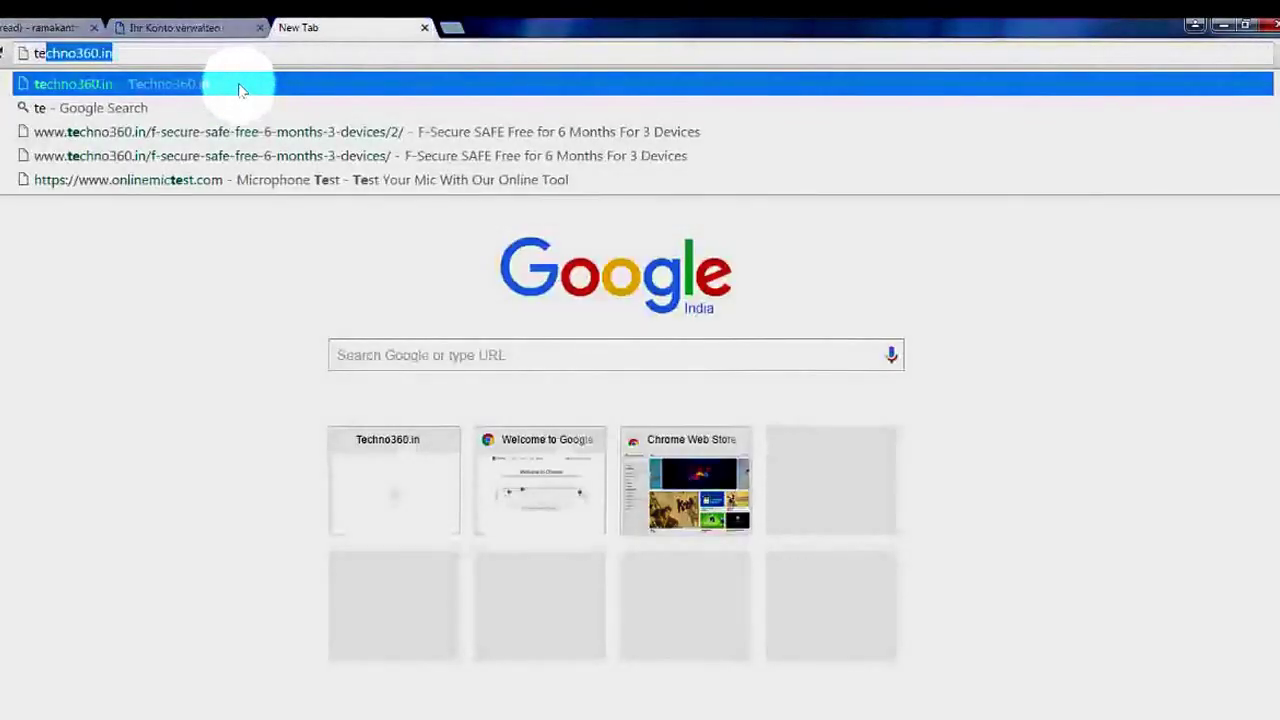
{"action": "left_click", "coordinate": [362, 186]}
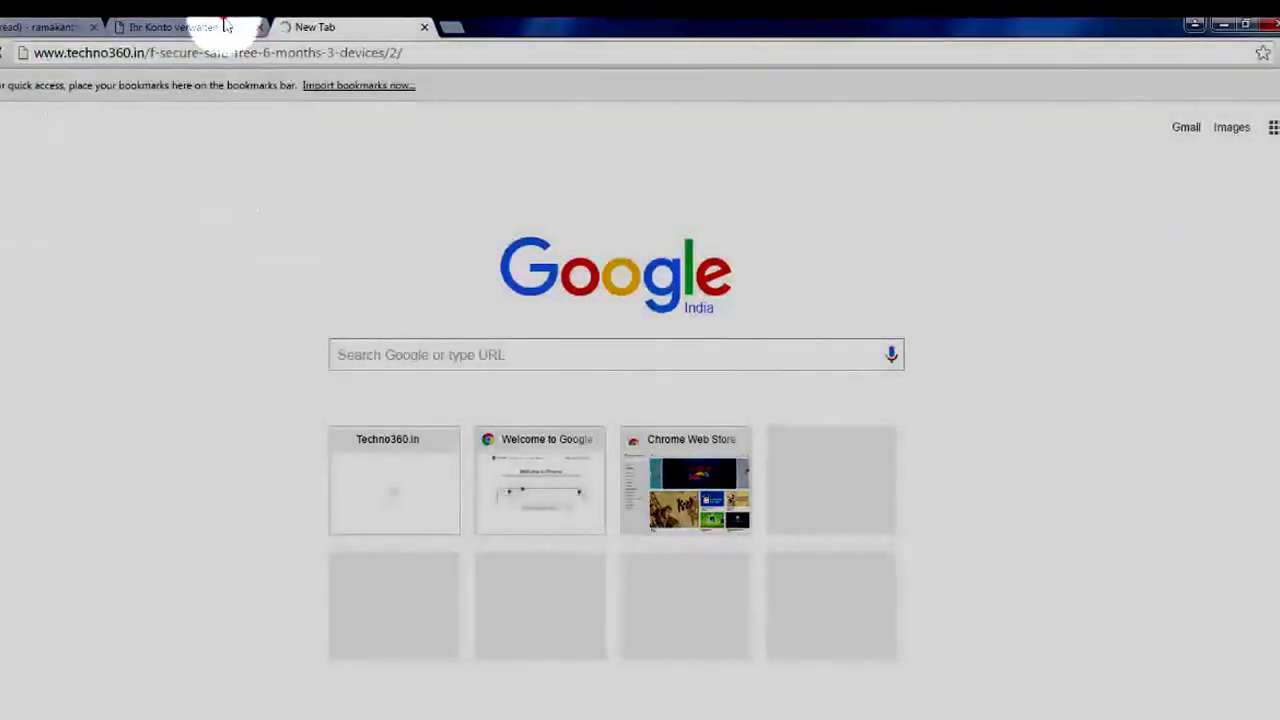
Translate the F-Secure account confirmation page into English
{"action": "left_click", "coordinate": [228, 27]}
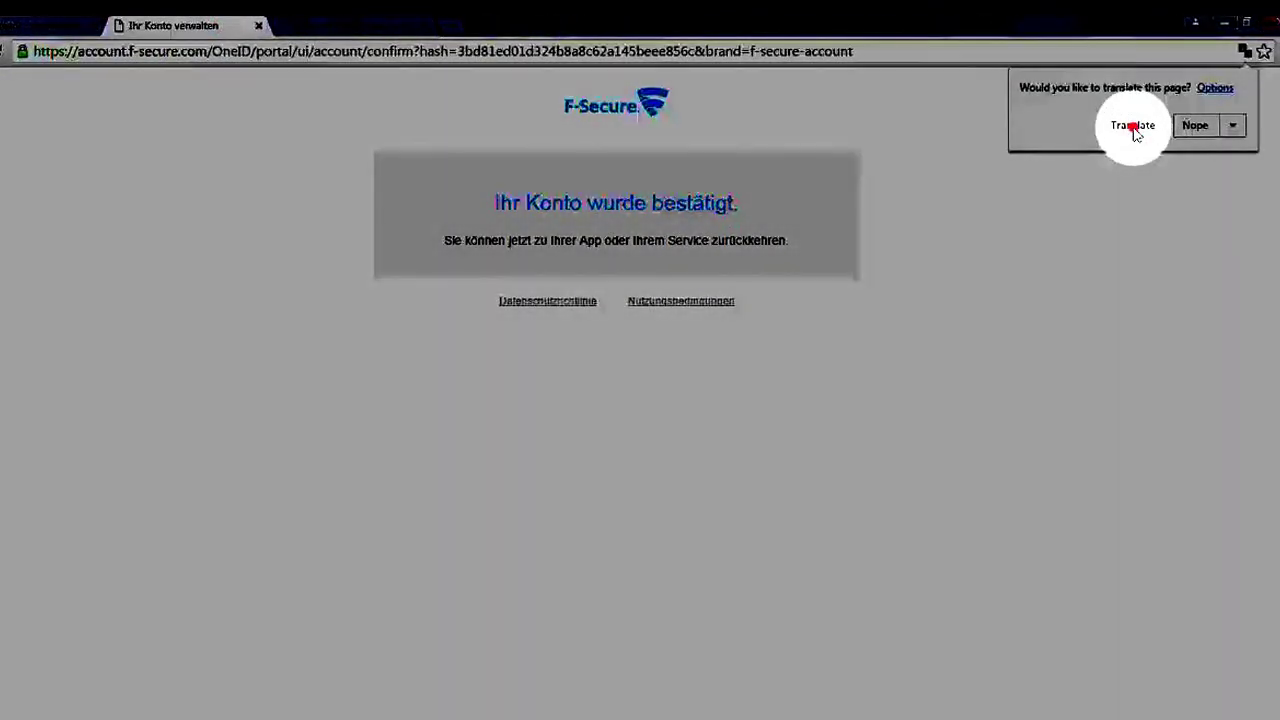
{"action": "left_click", "coordinate": [1132, 126]}
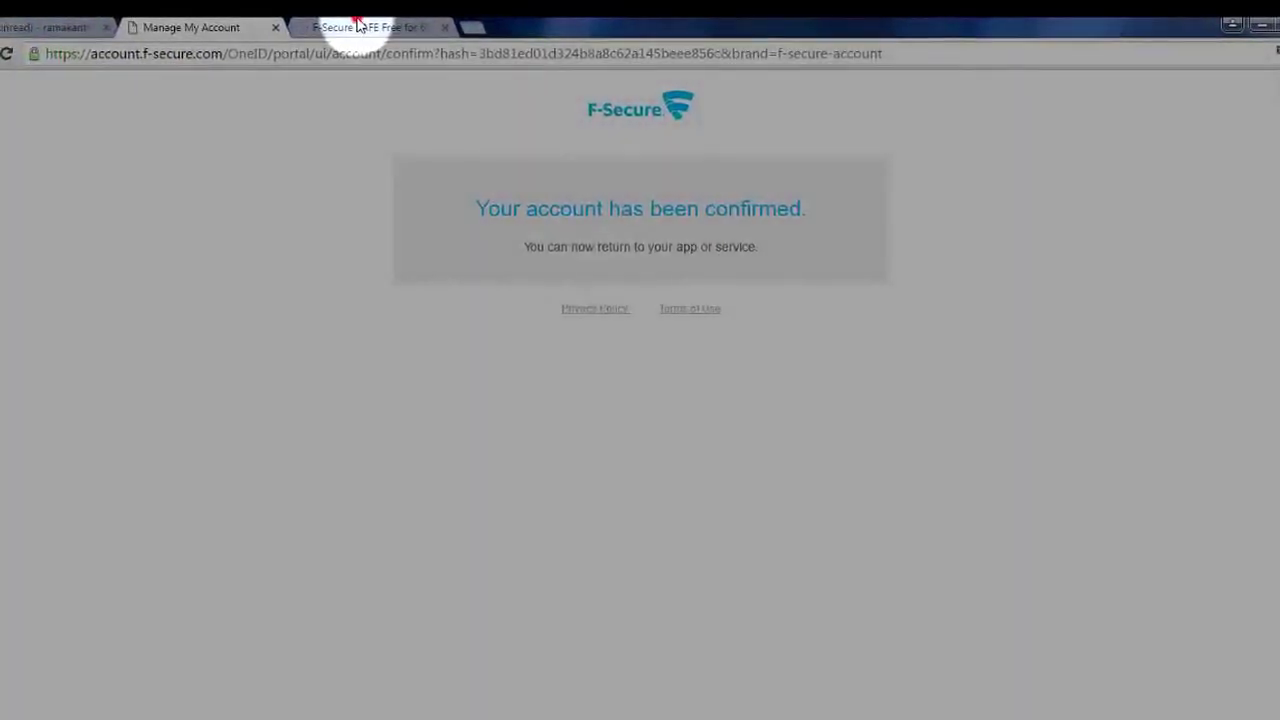
{"action": "left_click", "coordinate": [354, 27]}
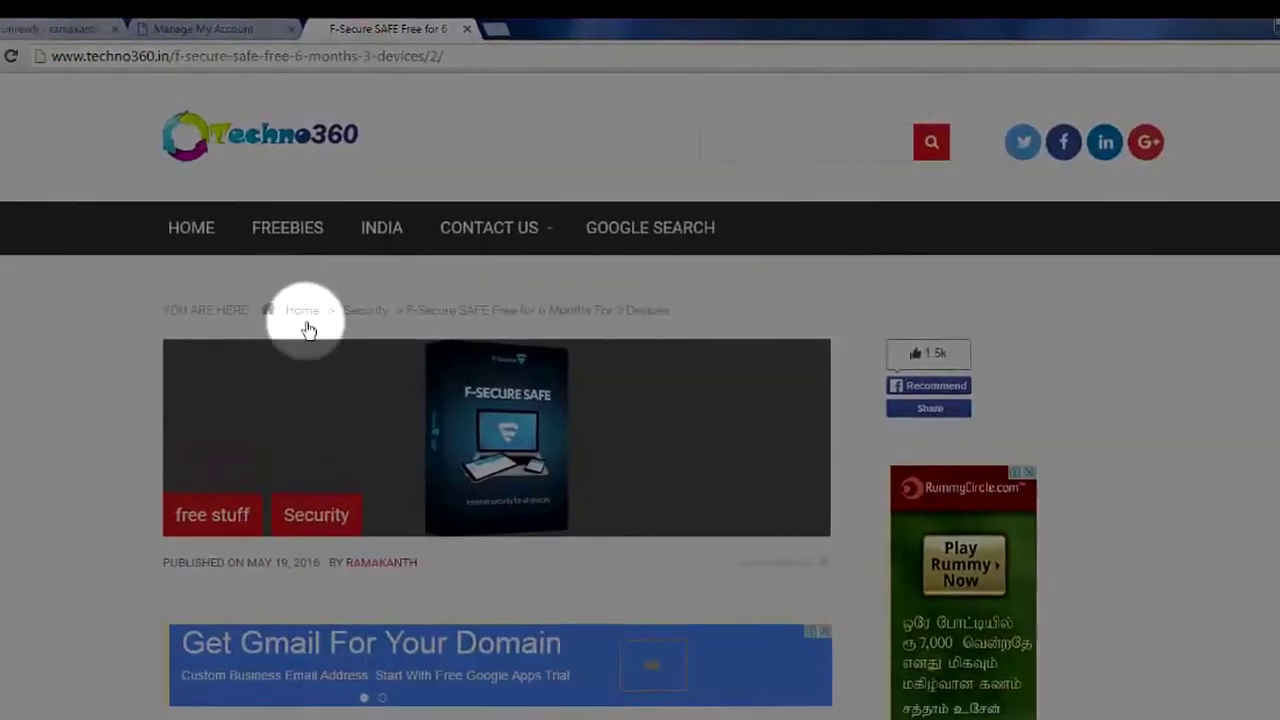
Scroll the techno360 article to the my.f-secure.com login instructions
{"action": "scroll", "coordinate": [310, 360], "scroll_direction": "down", "scroll_amount": 8}
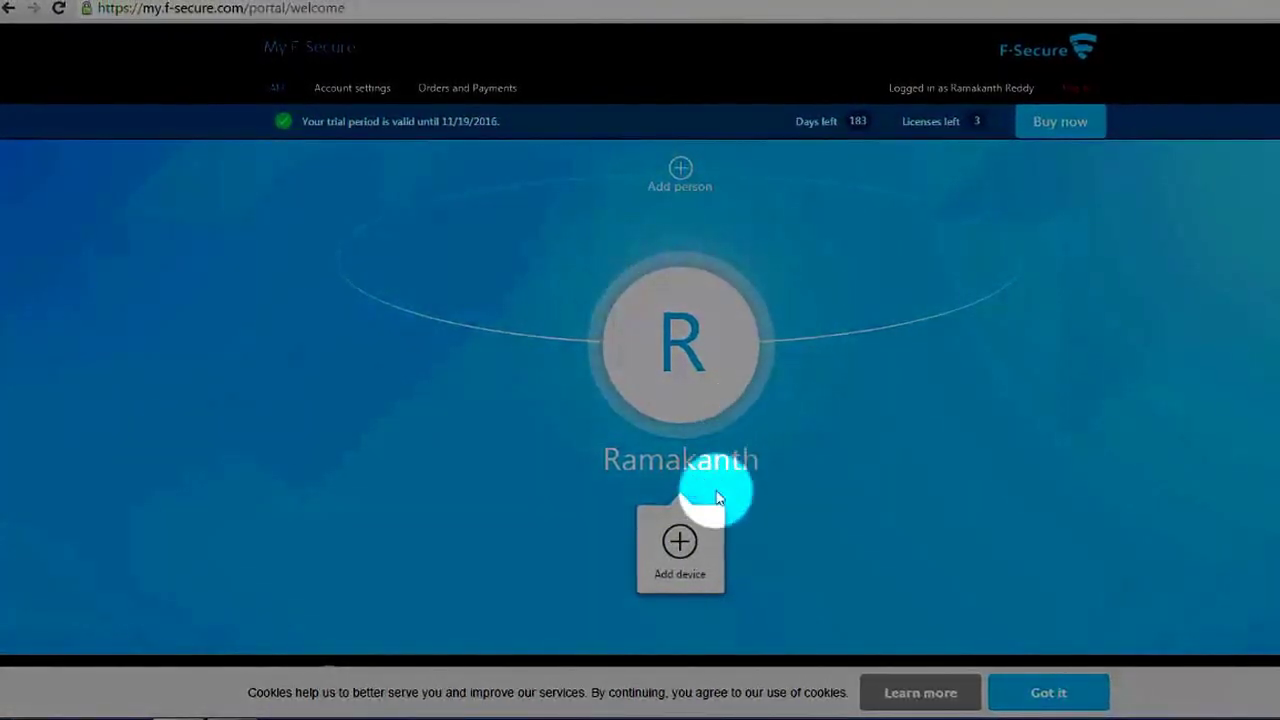
Add this computer as a Windows PC named 'Windows 7' and start the SAFE installer download
{"action": "left_click", "coordinate": [677, 540]}
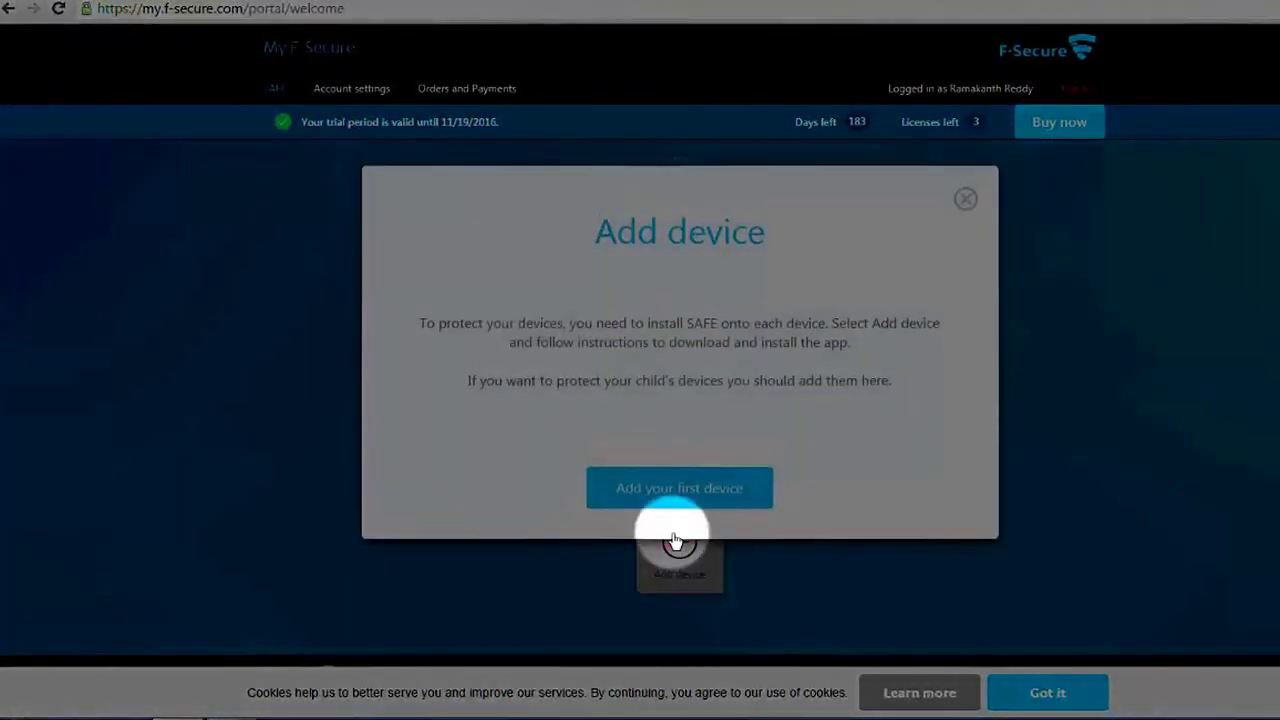
{"action": "left_click", "coordinate": [716, 550]}
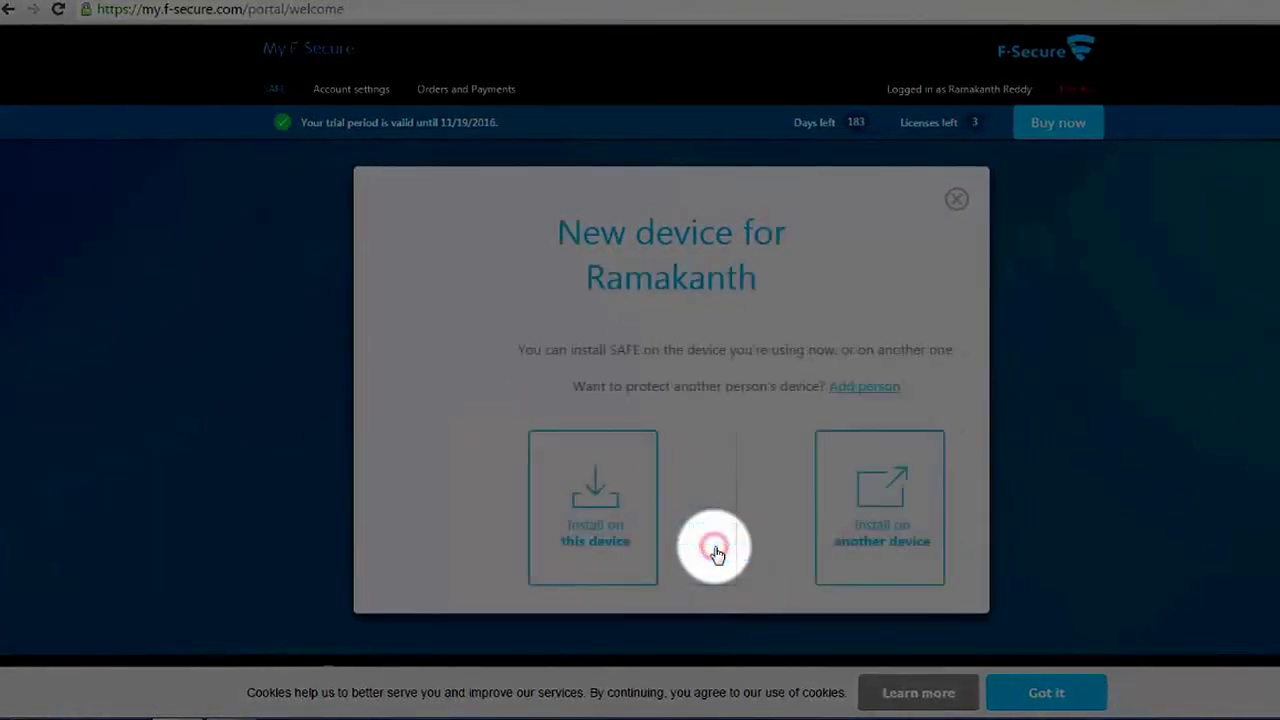
{"action": "left_click", "coordinate": [551, 538]}
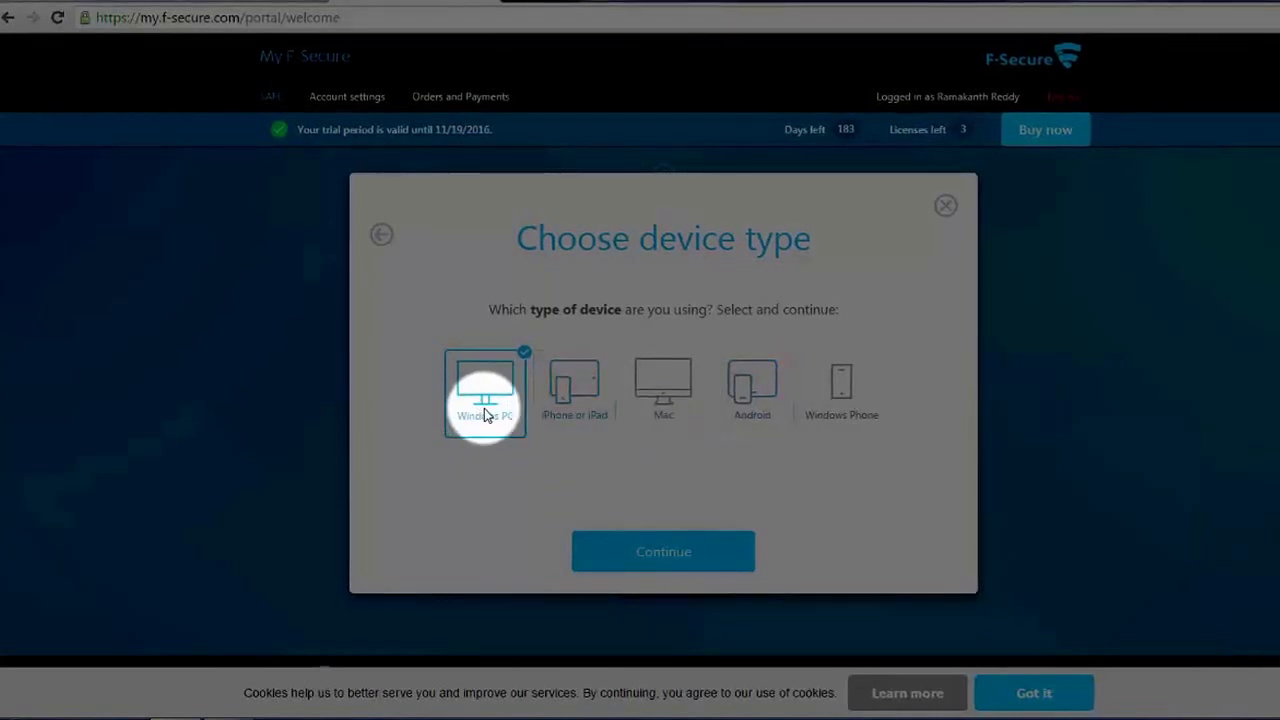
{"action": "left_click", "coordinate": [637, 566]}
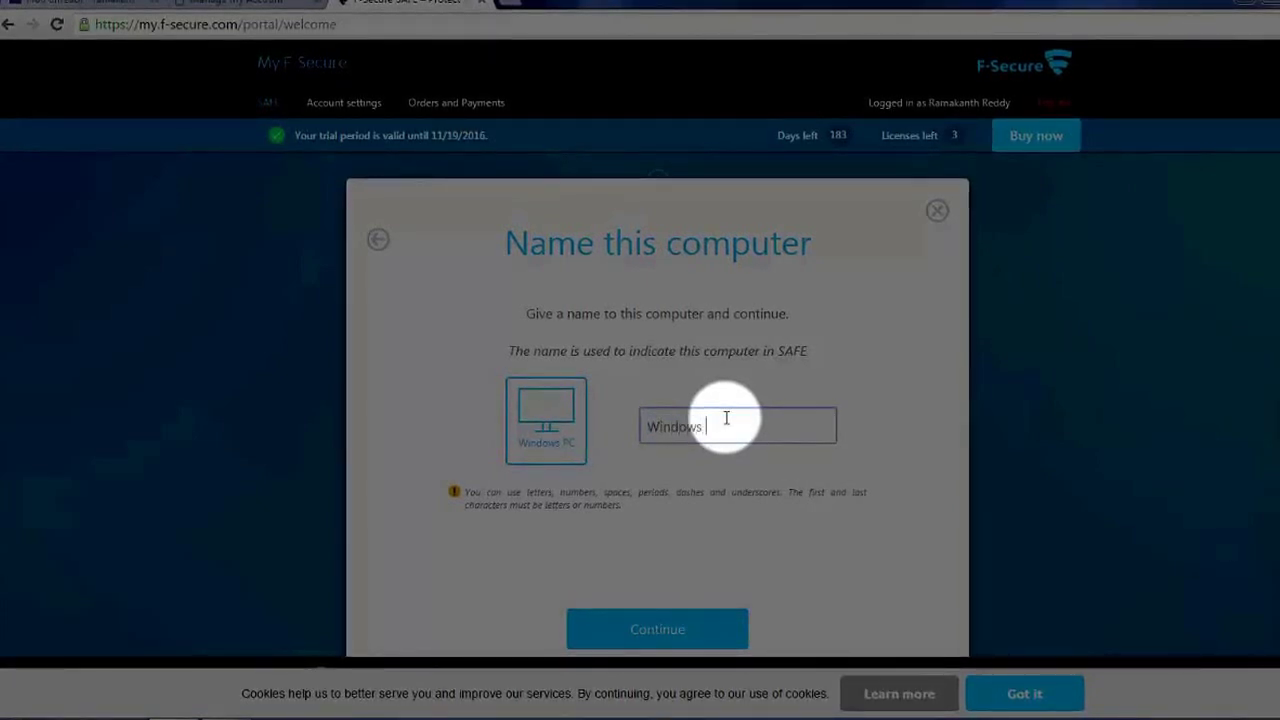
{"action": "left_click", "coordinate": [657, 618]}
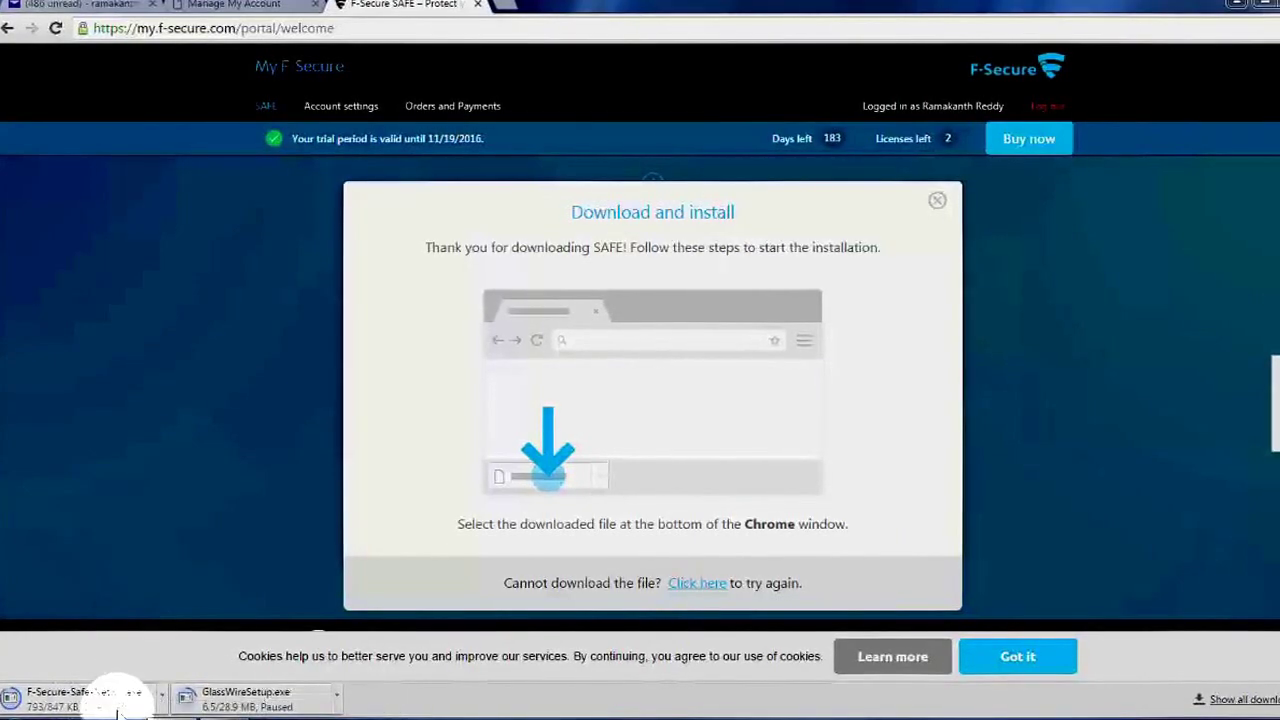
Run the downloaded F-Secure SAFE installer so the Windows 7 device appears in the profile
{"action": "left_click", "coordinate": [157, 703]}
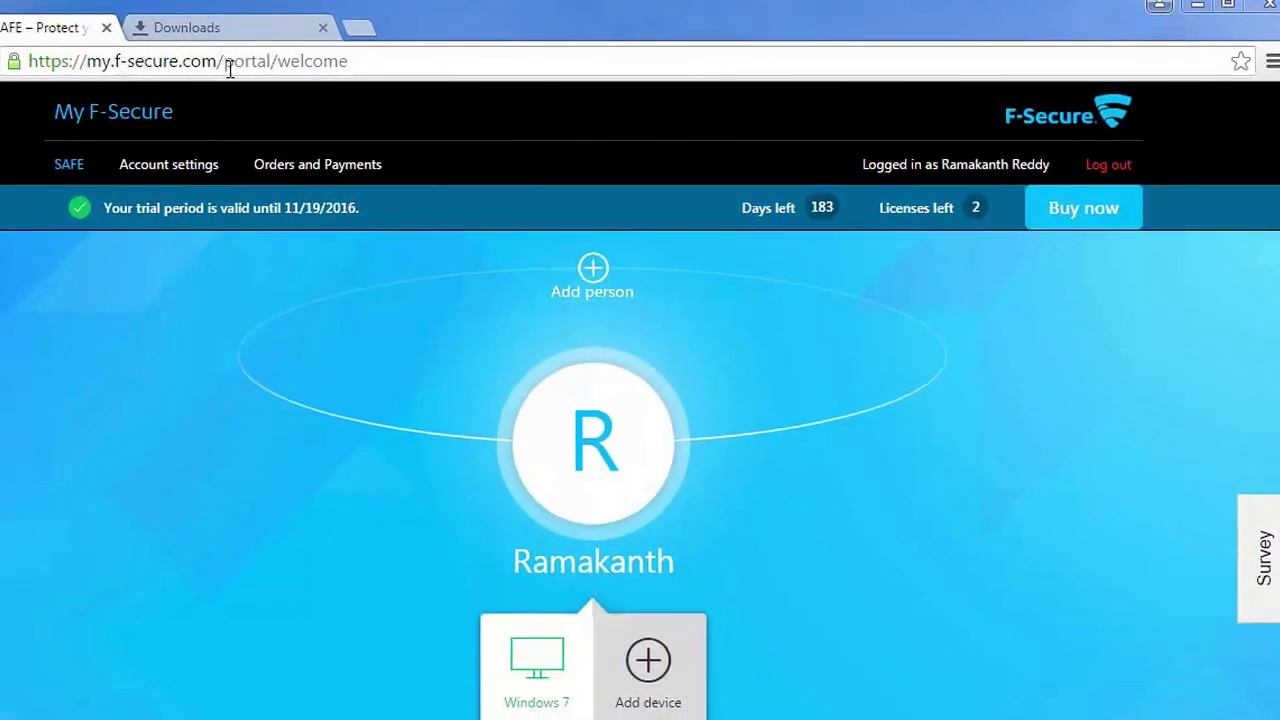
Send a SAFE installation link by SMS to the phone number for another device
{"action": "left_click", "coordinate": [648, 664]}
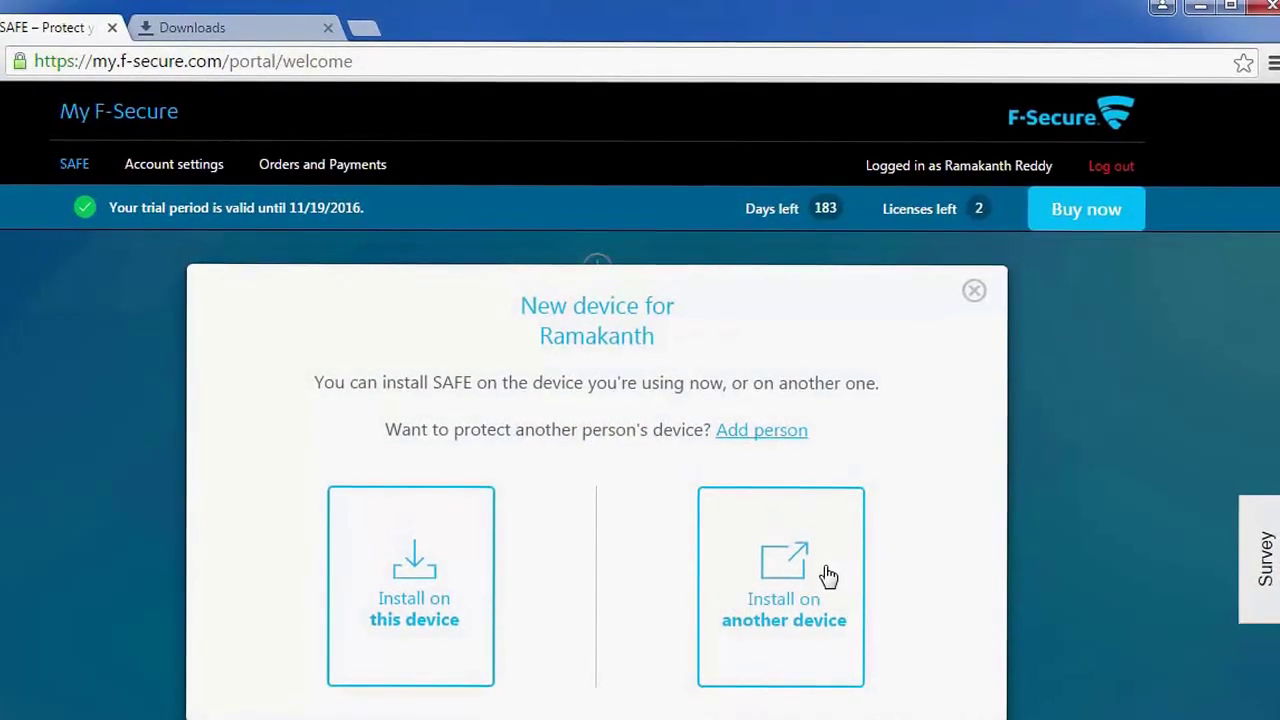
{"action": "left_click", "coordinate": [824, 576]}
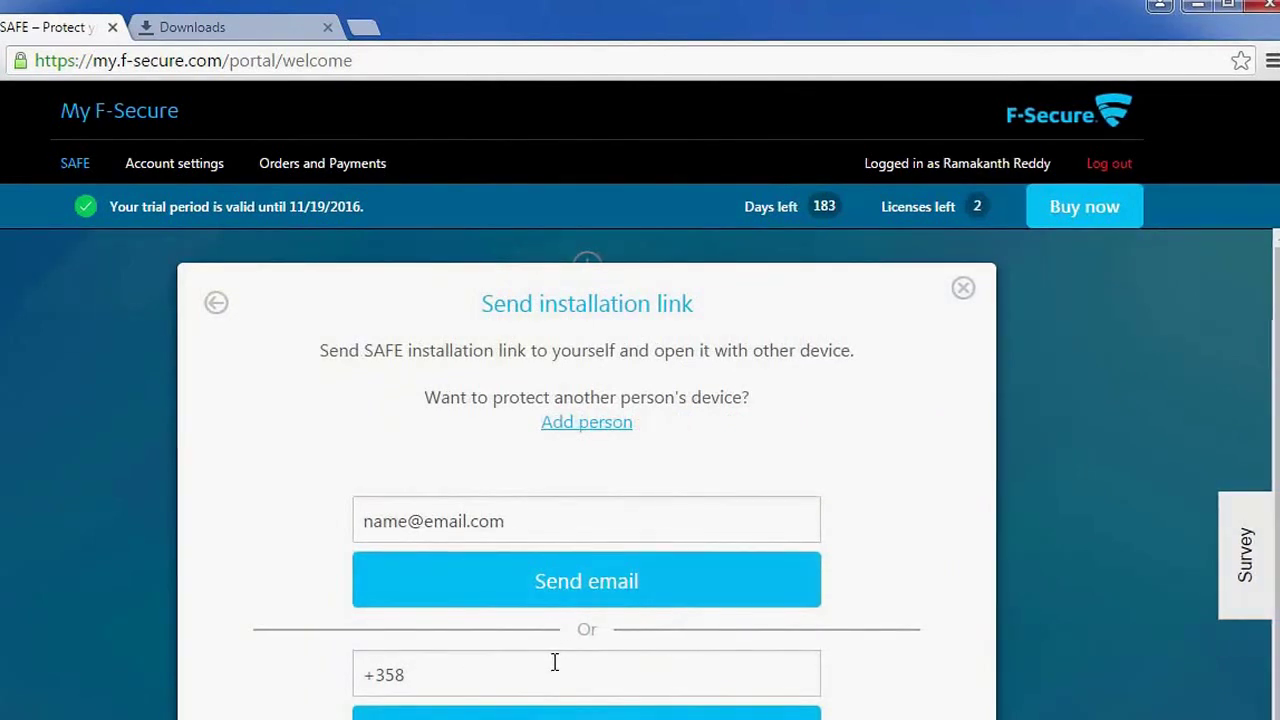
{"action": "left_click", "coordinate": [555, 663]}
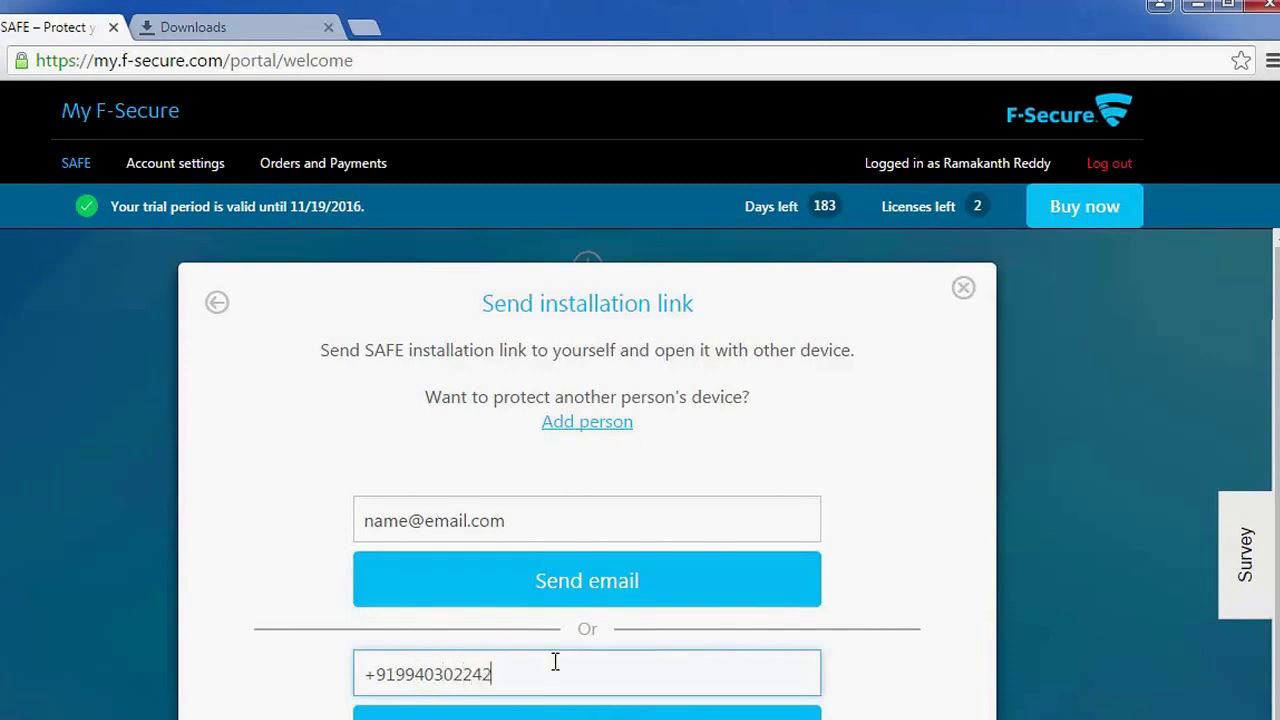
{"action": "left_click", "coordinate": [563, 712]}
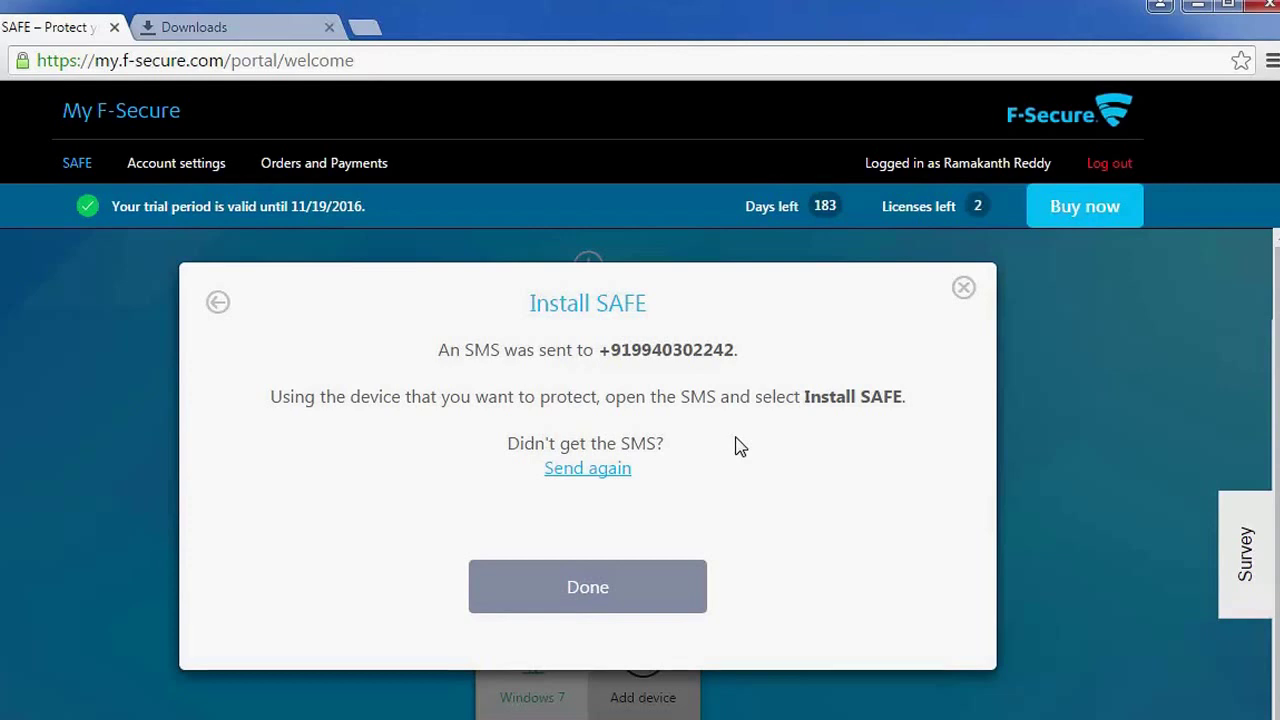
{"action": "left_click", "coordinate": [660, 588]}
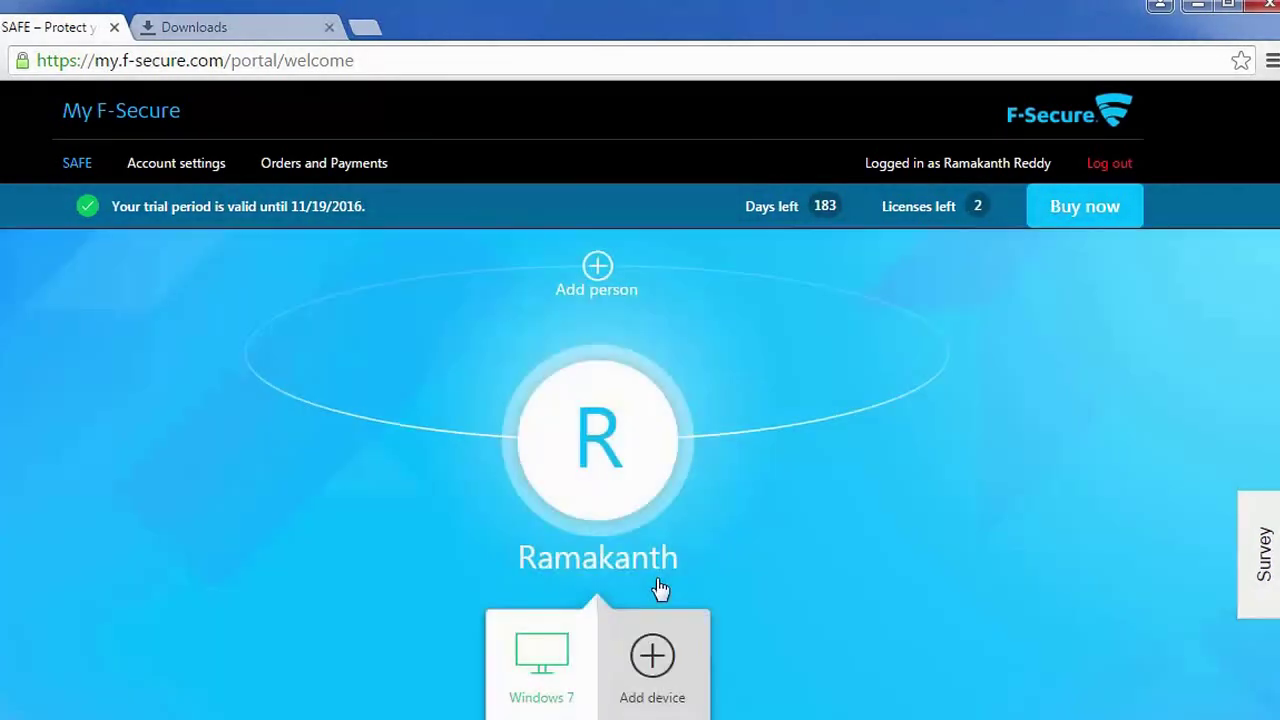